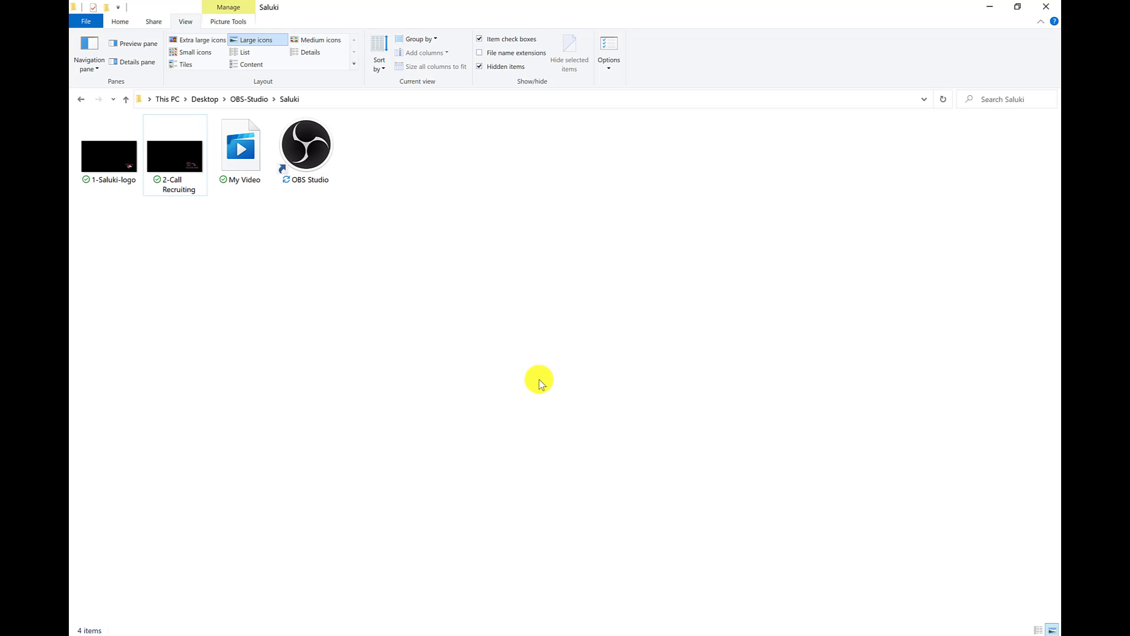
pyautogui.click(243, 633)
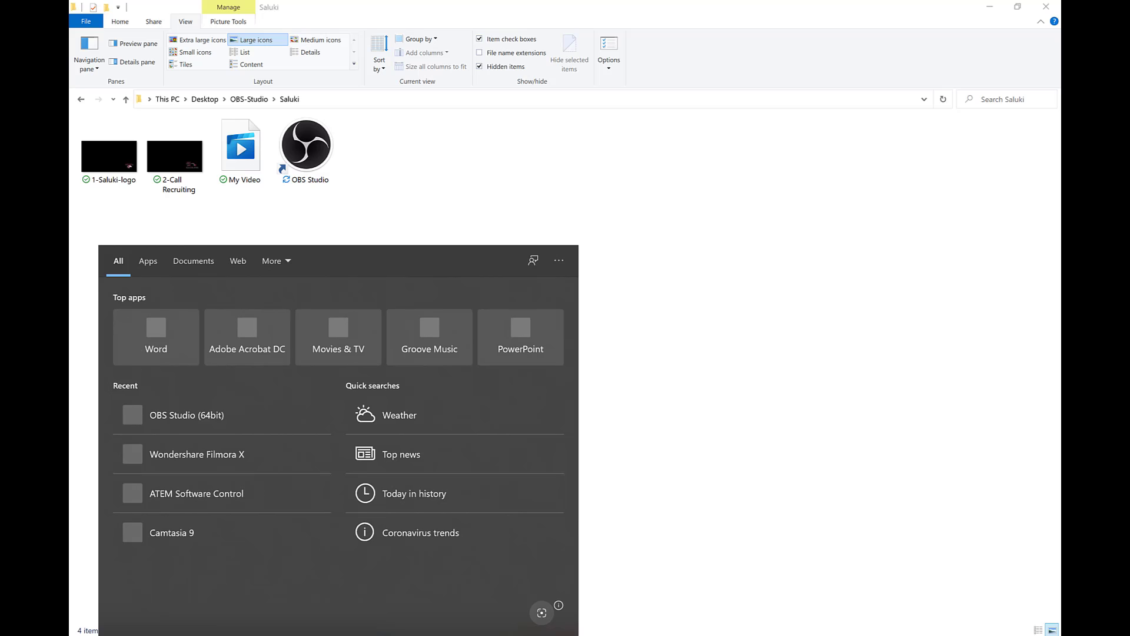
pyautogui.write('obs')
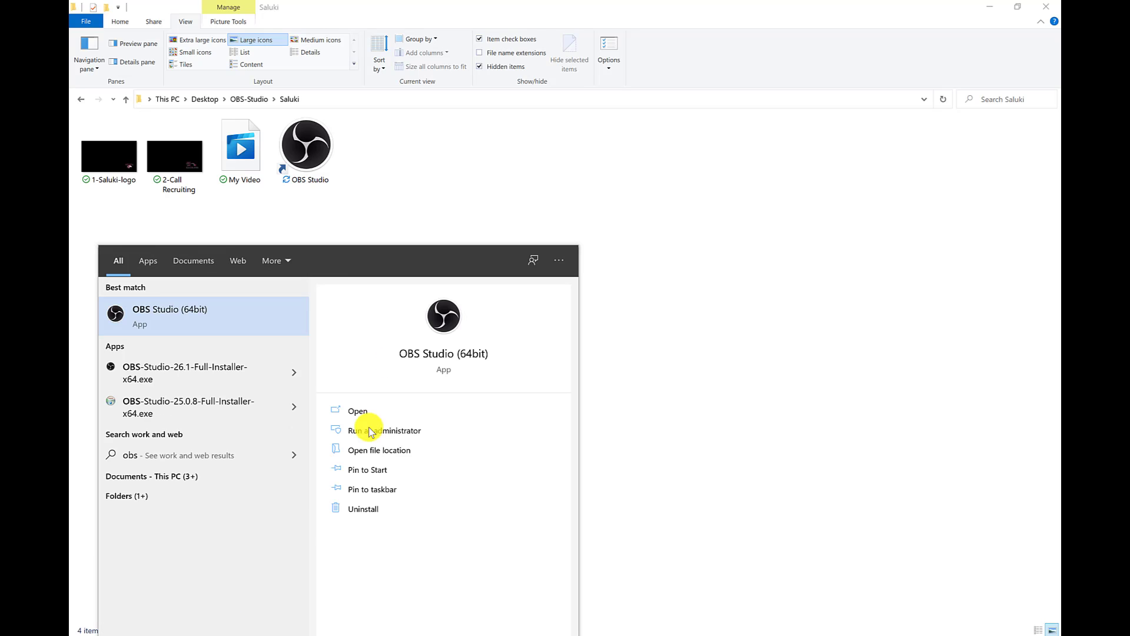
pyautogui.click(387, 220)
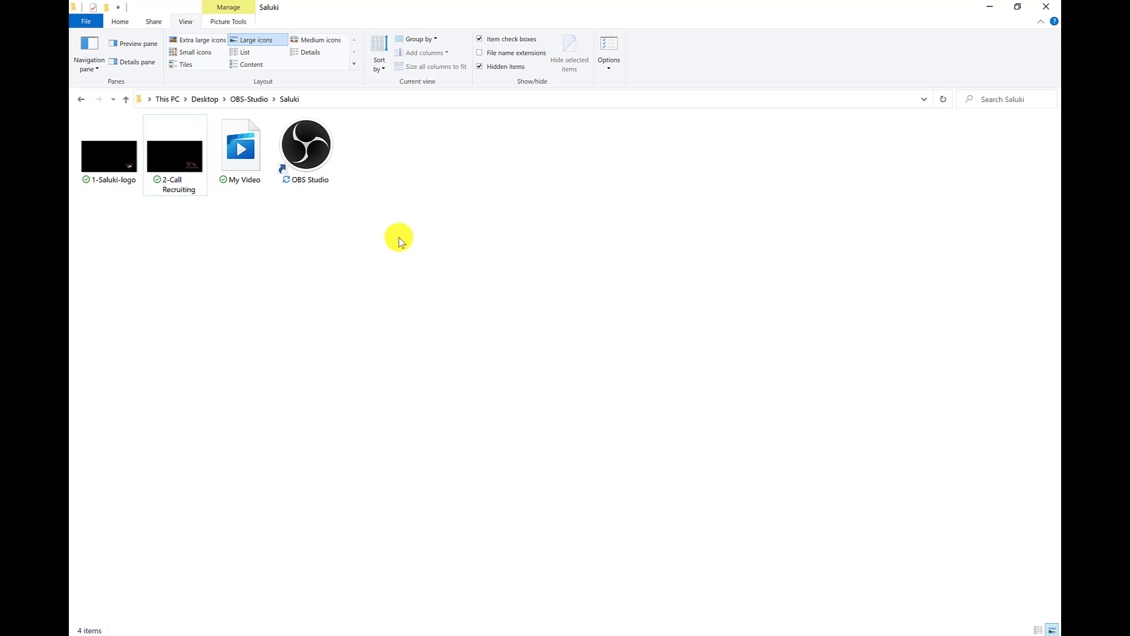
# Step: Launch OBS Studio from its shortcut in the Saluki folder and set the base canvas and output resolutions to 1920x1080
pyautogui.doubleClick(312, 164)
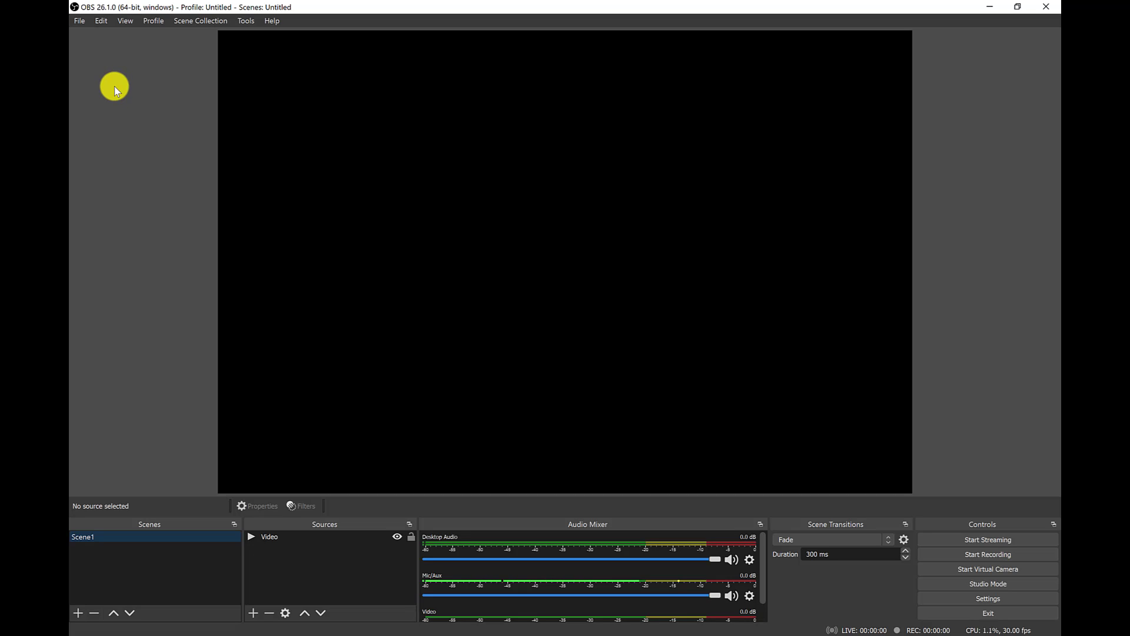
pyautogui.click(79, 22)
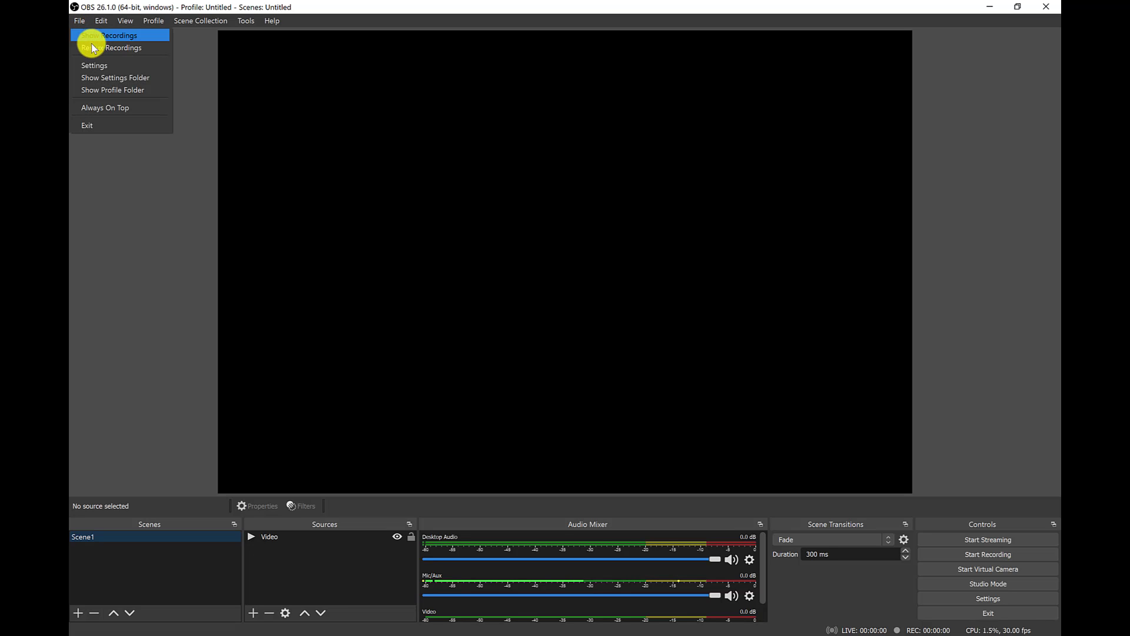
pyautogui.click(96, 65)
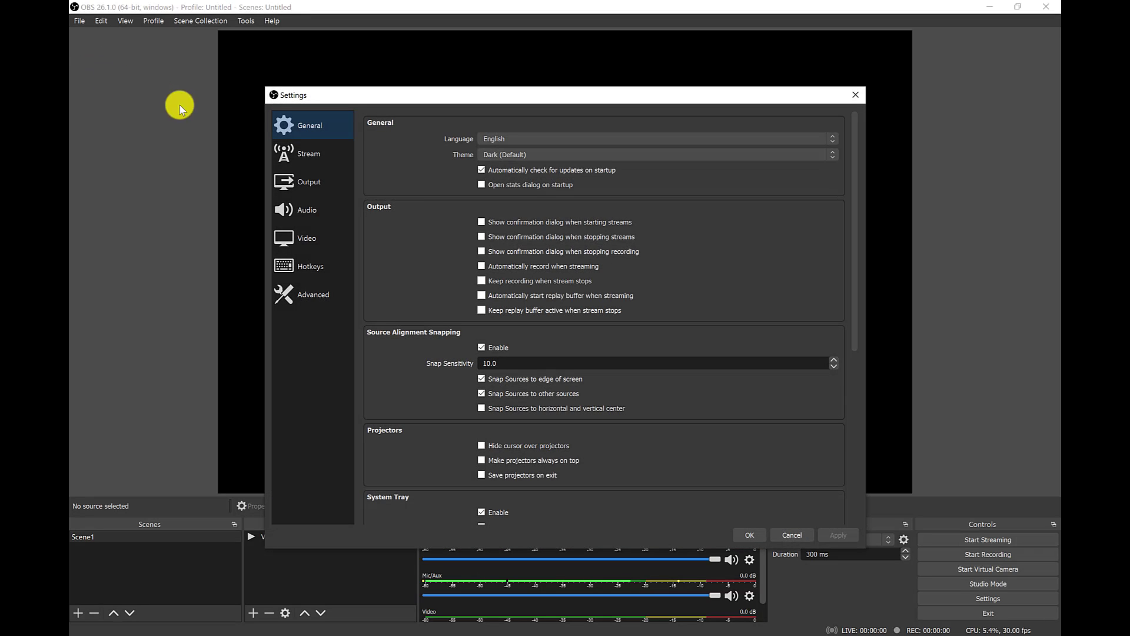
pyautogui.click(303, 237)
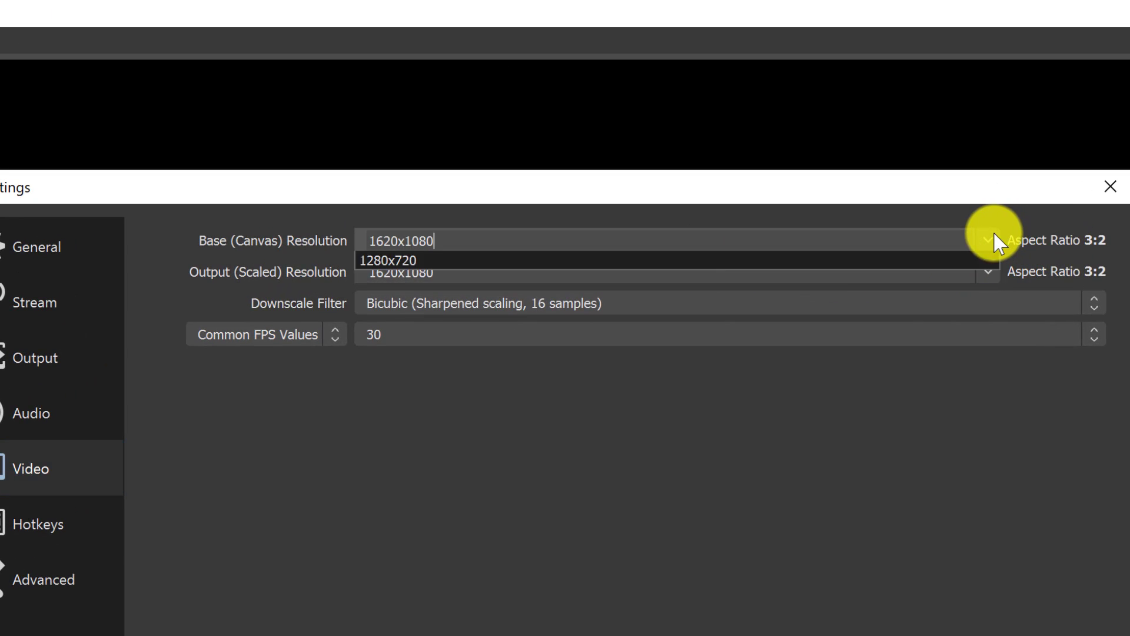
pyautogui.click(994, 235)
pyautogui.click(543, 275)
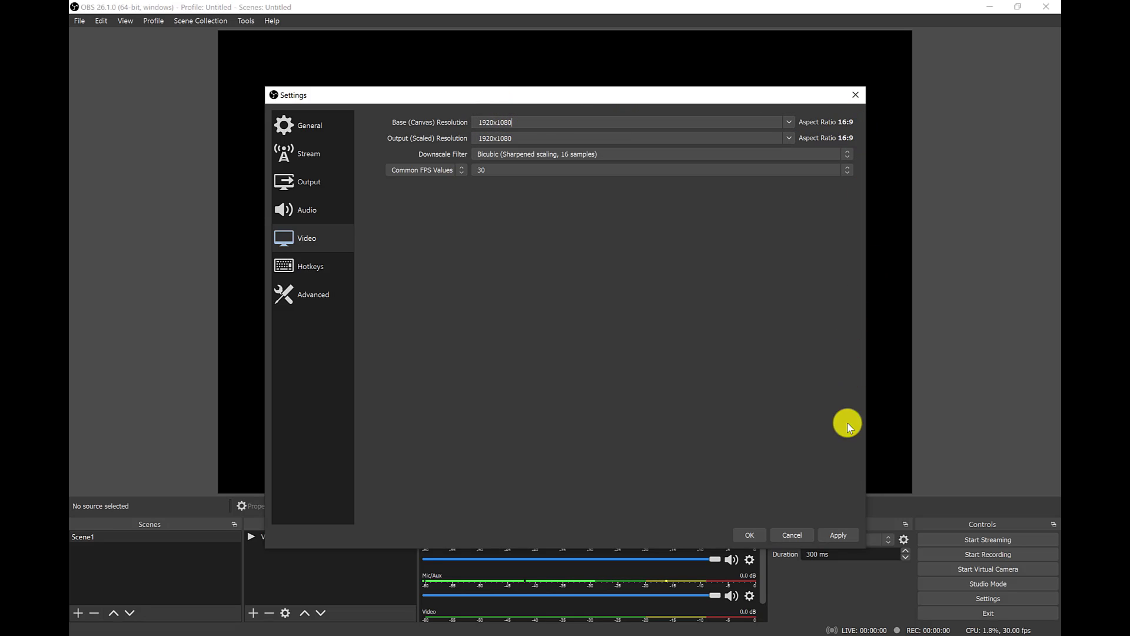
pyautogui.click(853, 535)
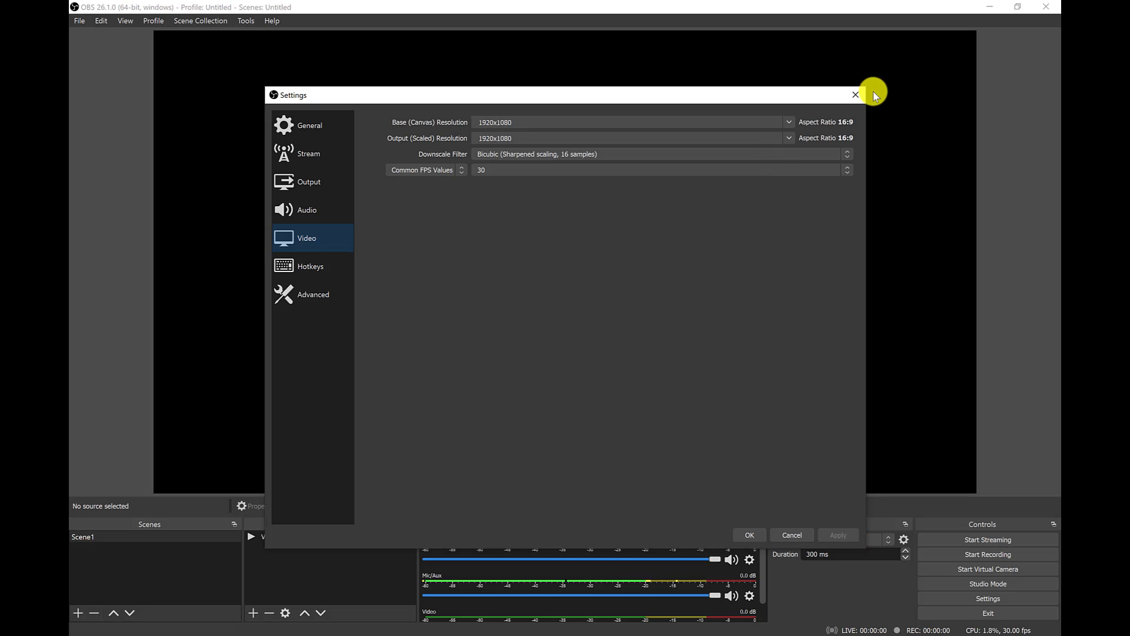
pyautogui.click(855, 95)
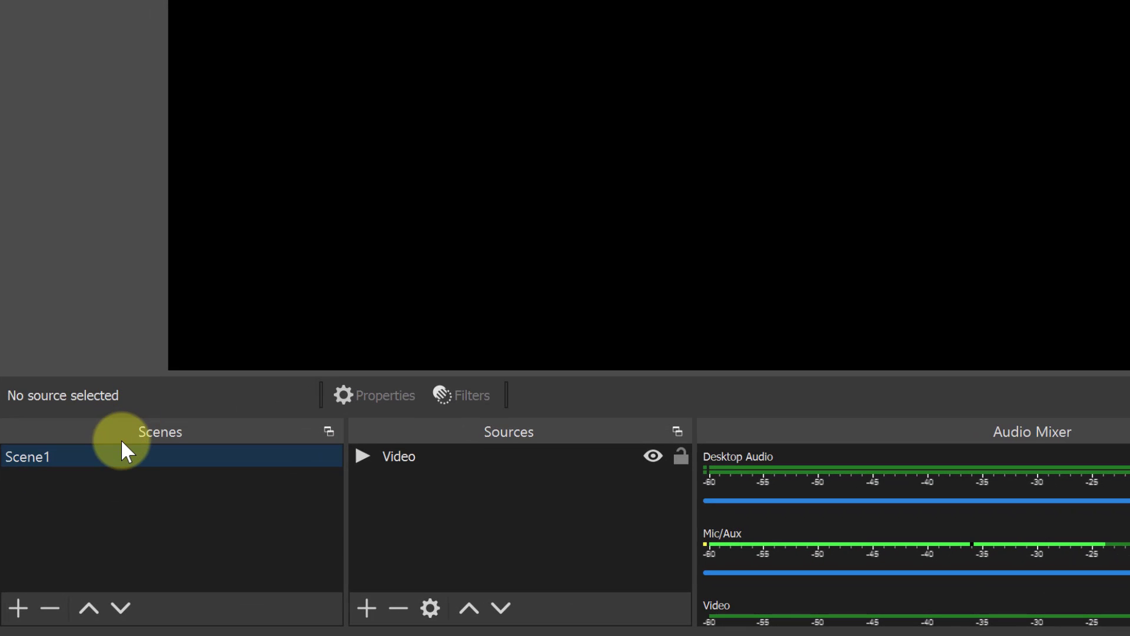
# Step: Add a new scene named Video-Overlay
pyautogui.rightClick(89, 455)
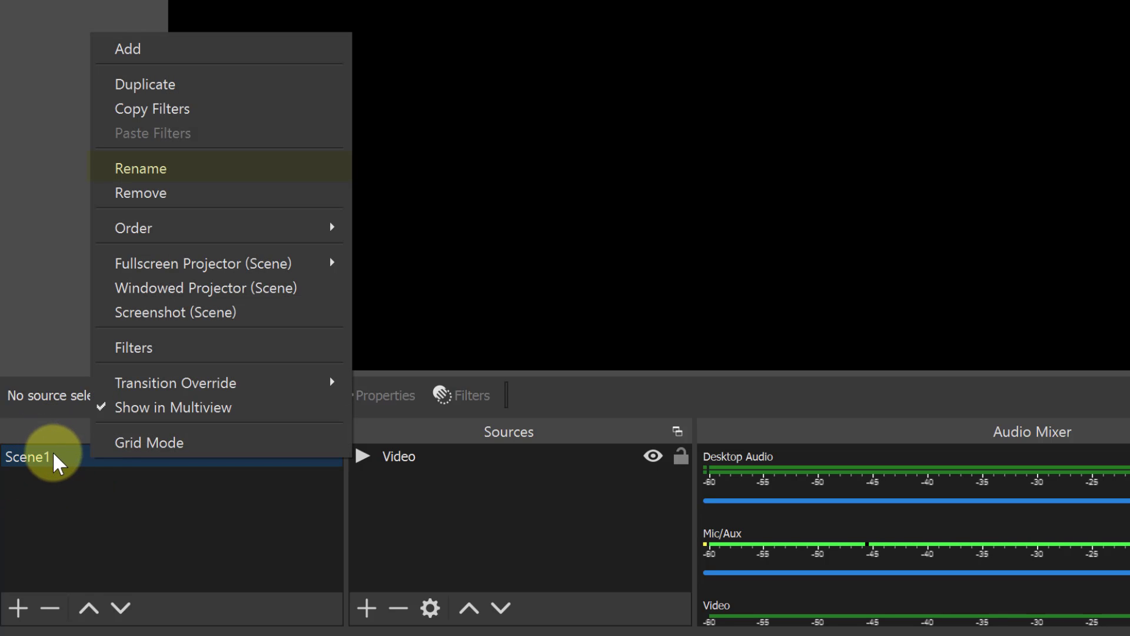
pyautogui.click(51, 532)
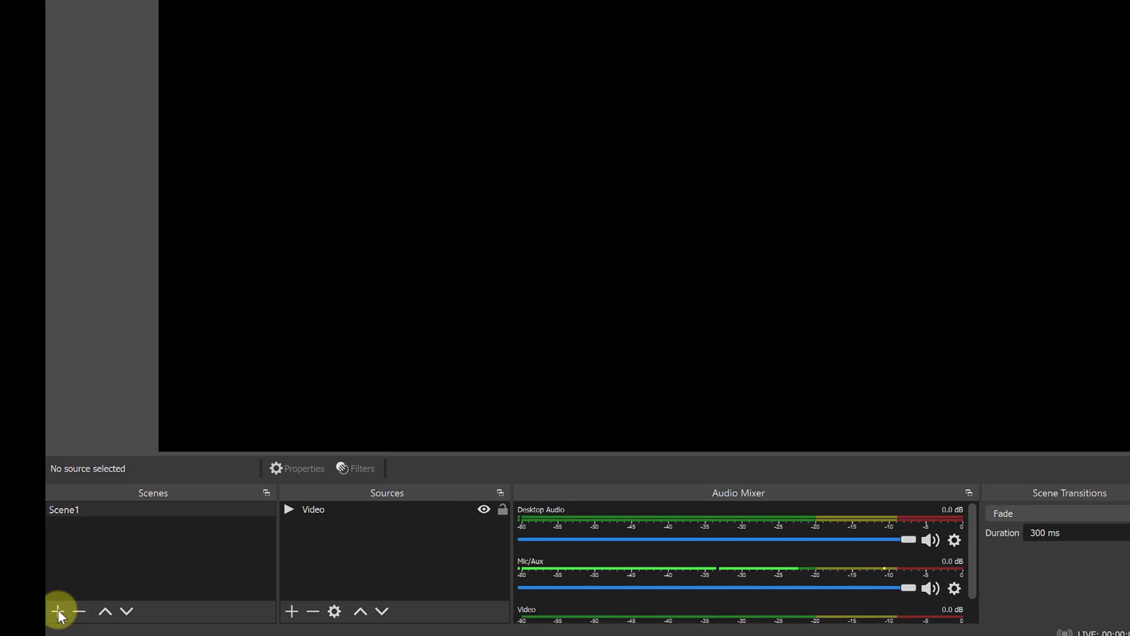
pyautogui.click(27, 606)
pyautogui.write('Video-Overlay')
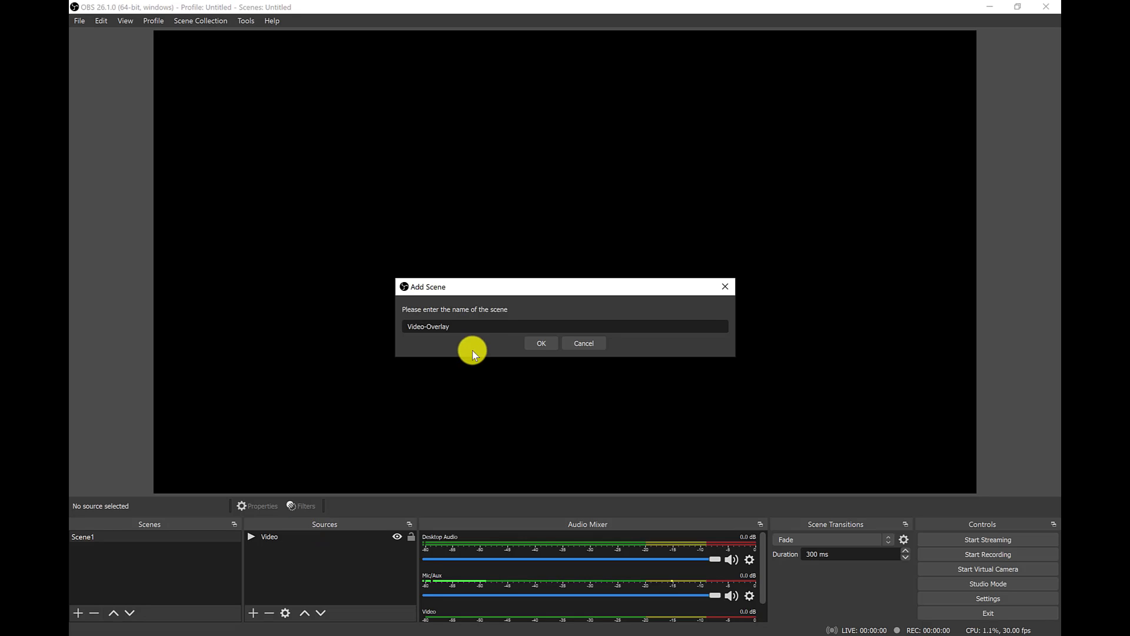
pyautogui.click(532, 344)
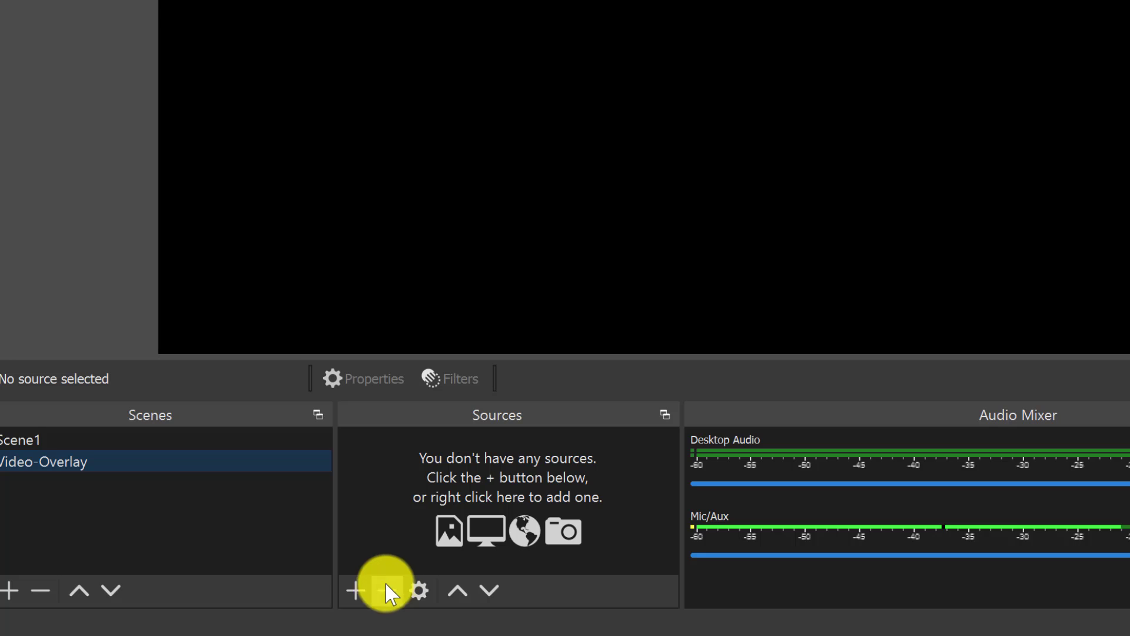
# Step: Add a new image source named Logo to the Video-Overlay scene
pyautogui.click(359, 589)
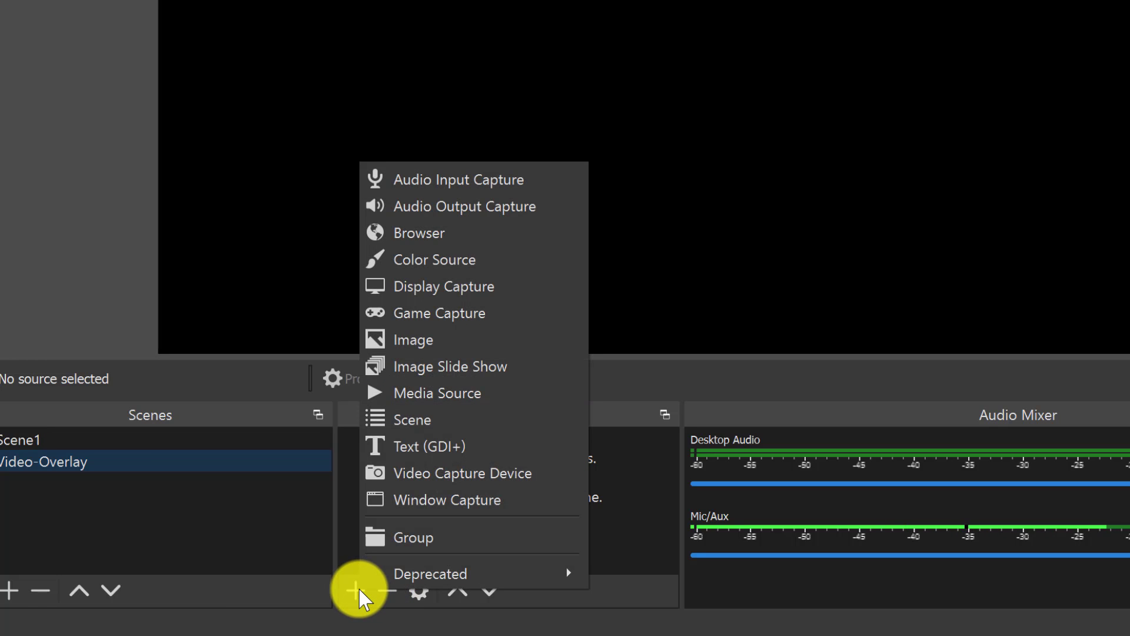
pyautogui.click(401, 352)
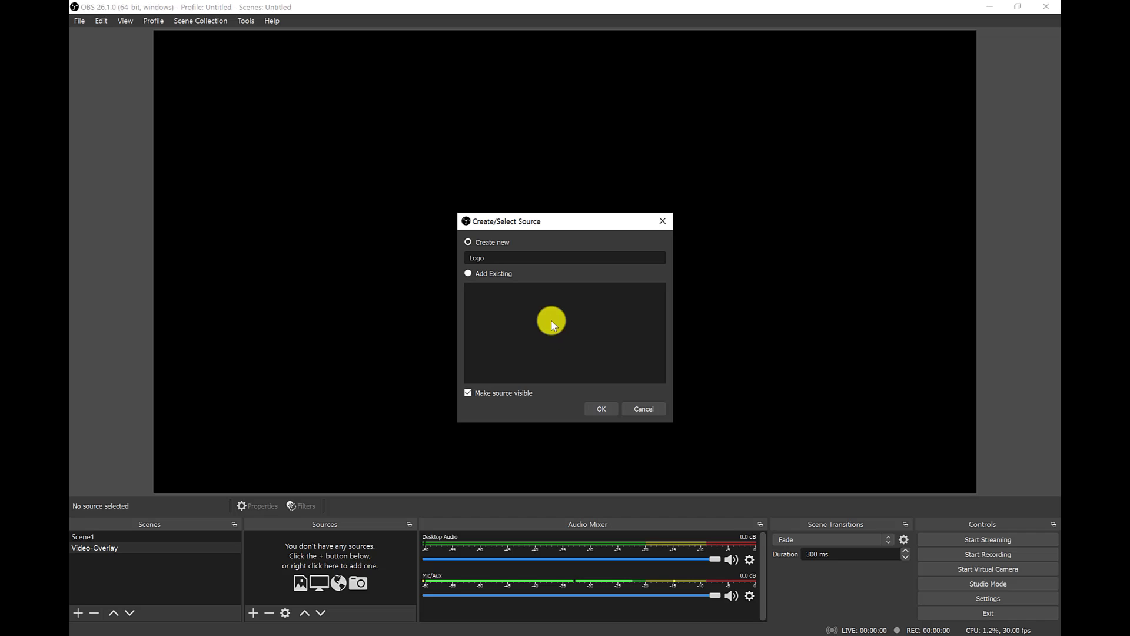
pyautogui.click(602, 411)
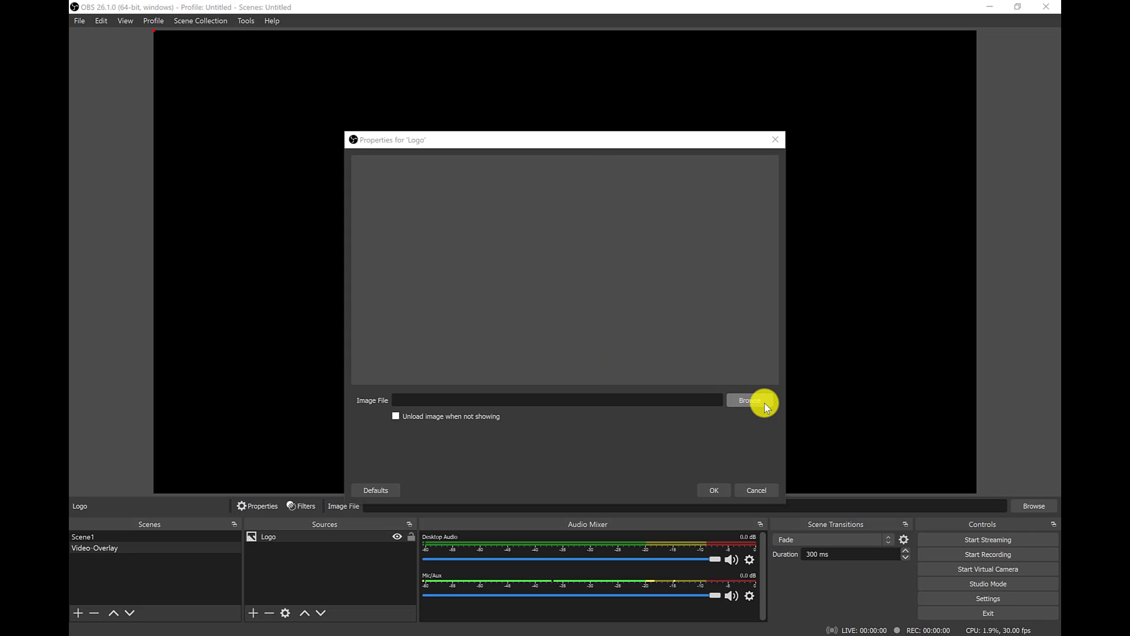
# Step: Load 1-Saluki-logo.png from the Saluki folder into the Logo source and move it slightly toward the canvas's lower-right corner
pyautogui.click(749, 401)
pyautogui.doubleClick(488, 247)
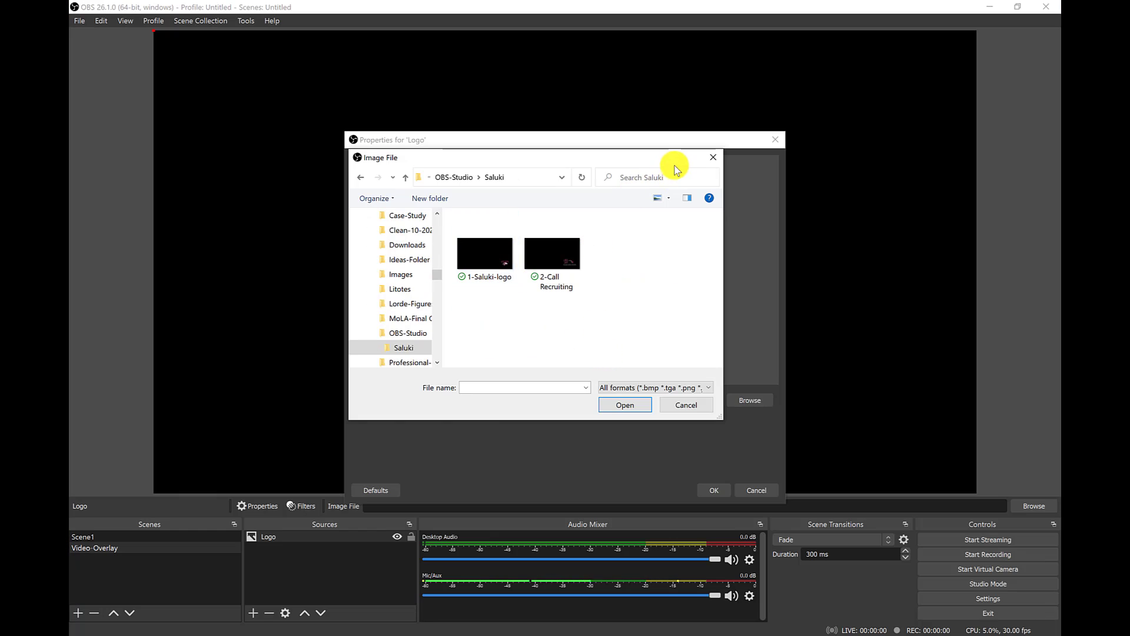
pyautogui.moveTo(676, 160); pyautogui.dragTo(678, 148)
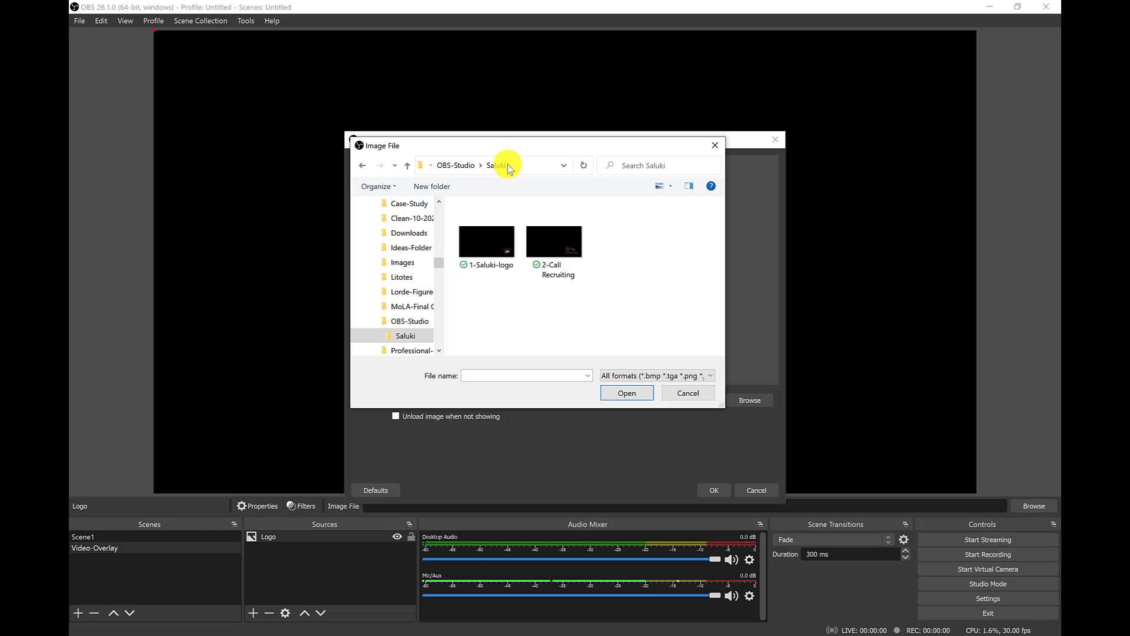
pyautogui.click(489, 259)
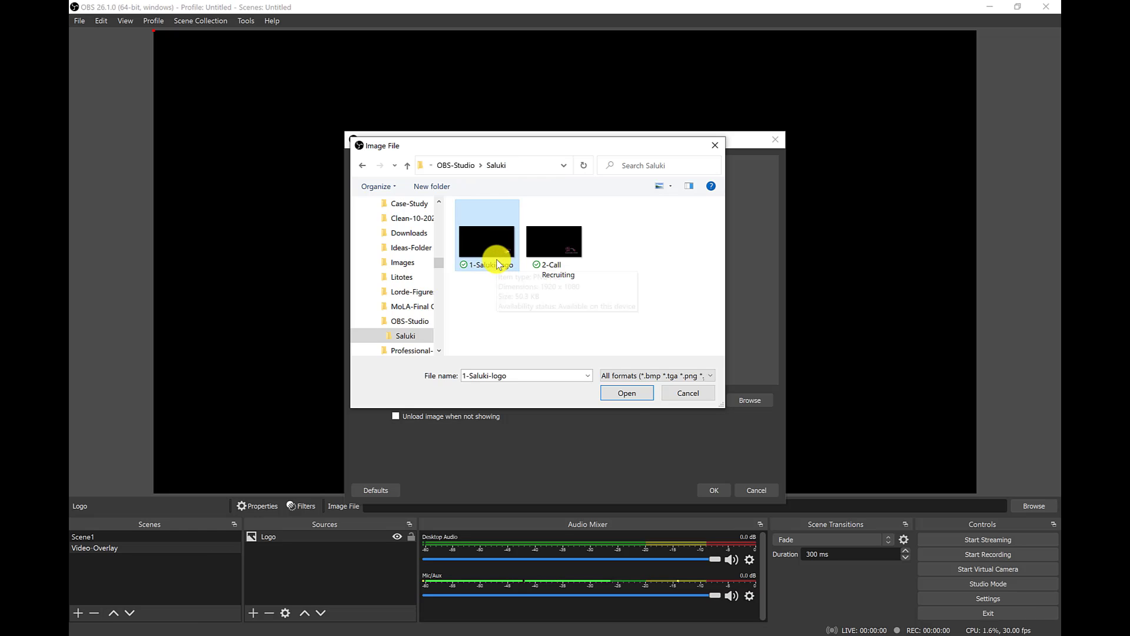
pyautogui.click(628, 393)
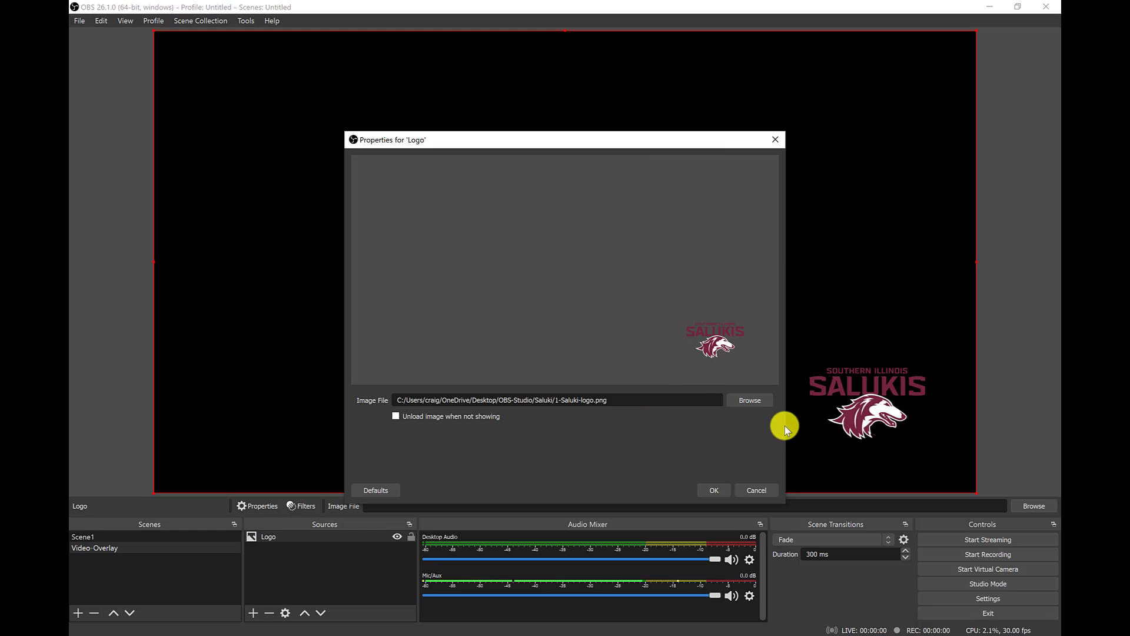
pyautogui.click(714, 490)
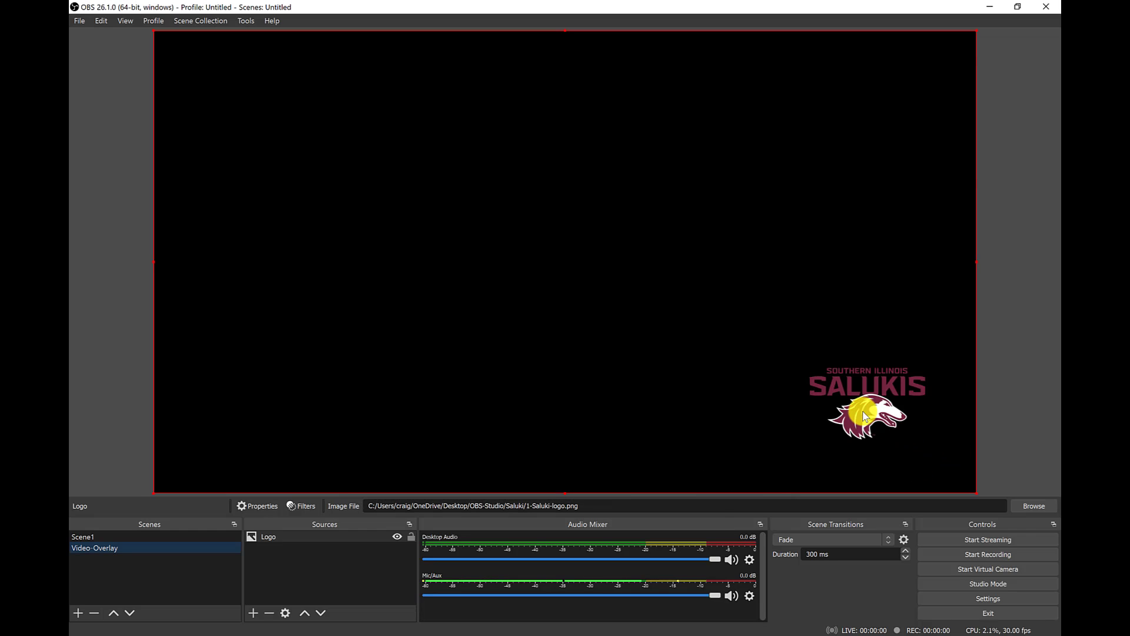
pyautogui.moveTo(868, 414)
pyautogui.mouseDown()
pyautogui.moveTo(884, 435)
pyautogui.moveTo(651, 386)
pyautogui.moveTo(258, 197)
pyautogui.moveTo(222, 112)
pyautogui.moveTo(729, 381)
pyautogui.moveTo(878, 423)
pyautogui.mouseUp()
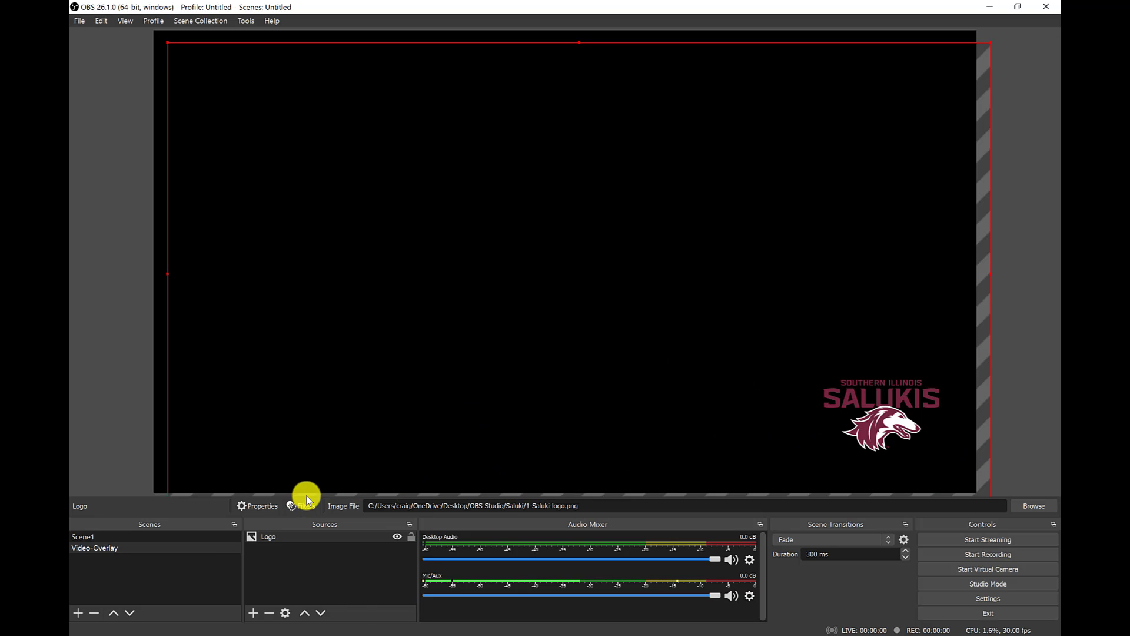
# Step: Add a new image source named CallUs to the Video-Overlay scene, using the 2-Call Recruiting.png file
pyautogui.click(255, 613)
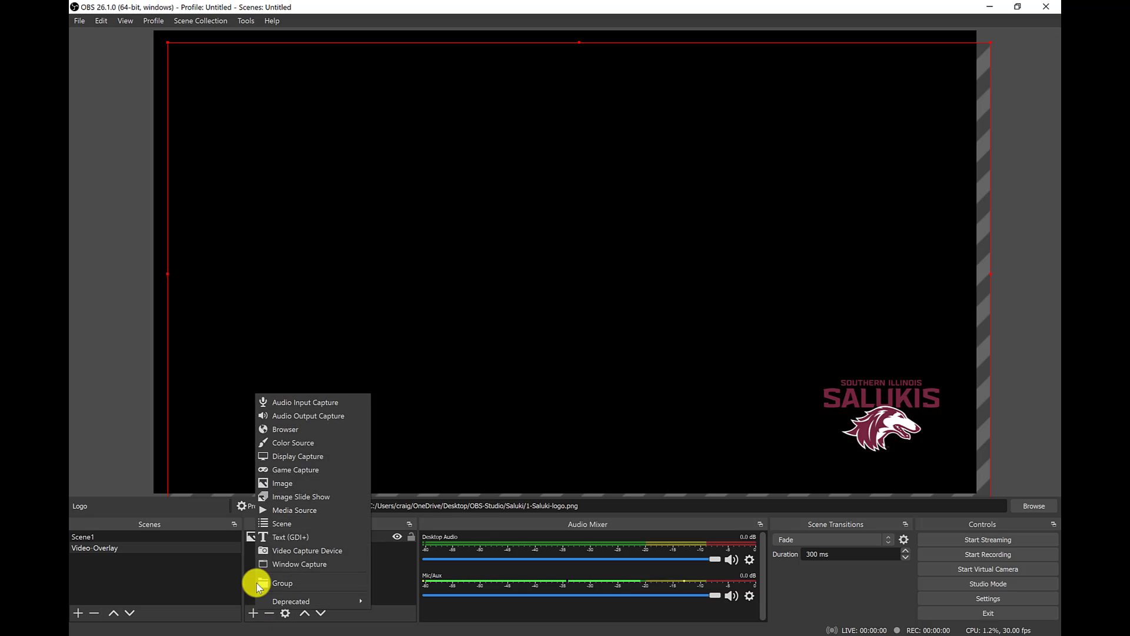
pyautogui.click(268, 482)
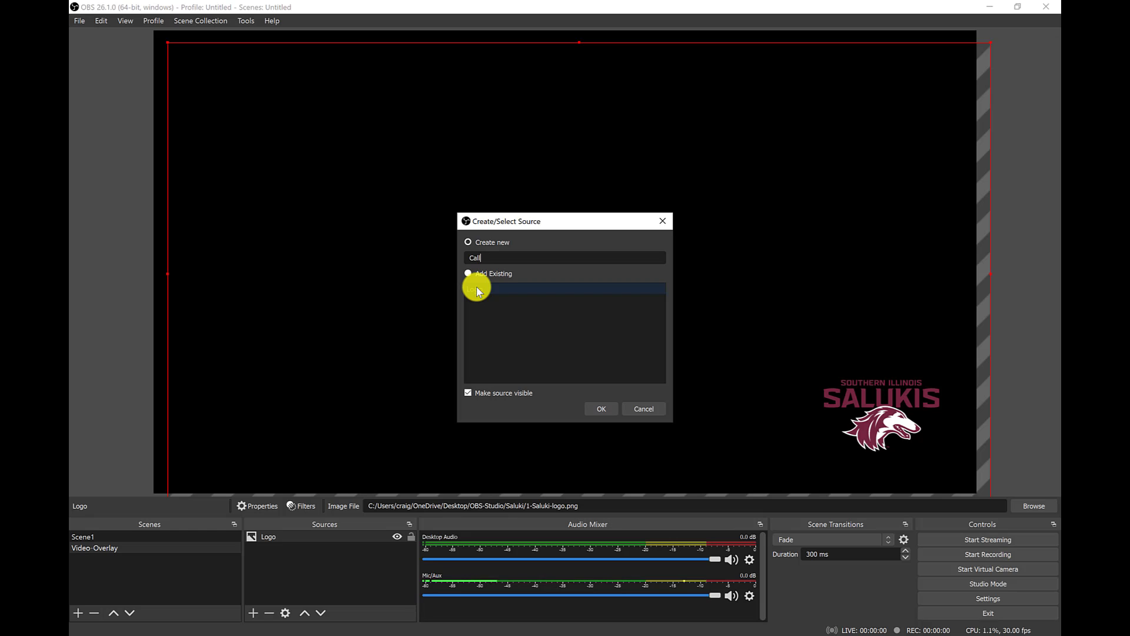
pyautogui.click(607, 407)
pyautogui.click(756, 398)
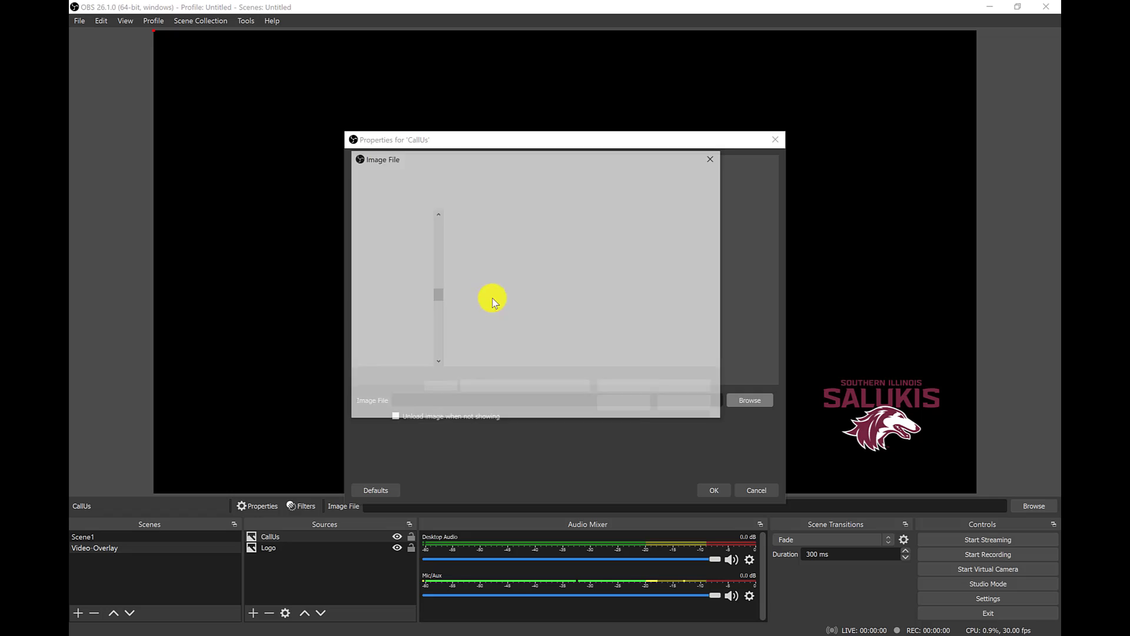
pyautogui.click(550, 236)
pyautogui.click(633, 406)
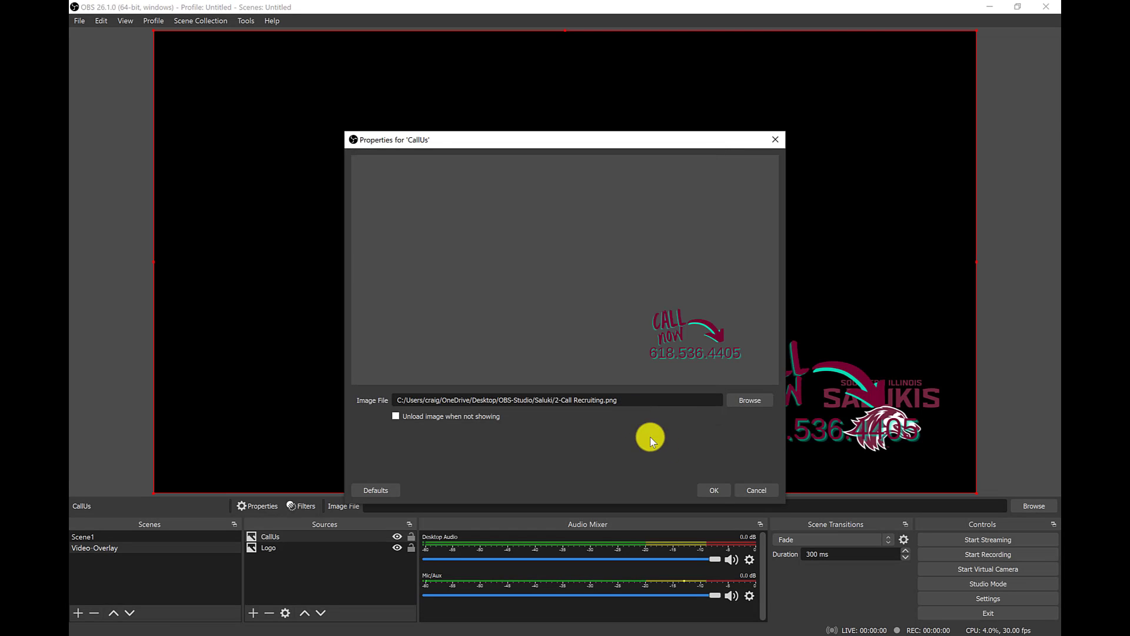
pyautogui.click(719, 490)
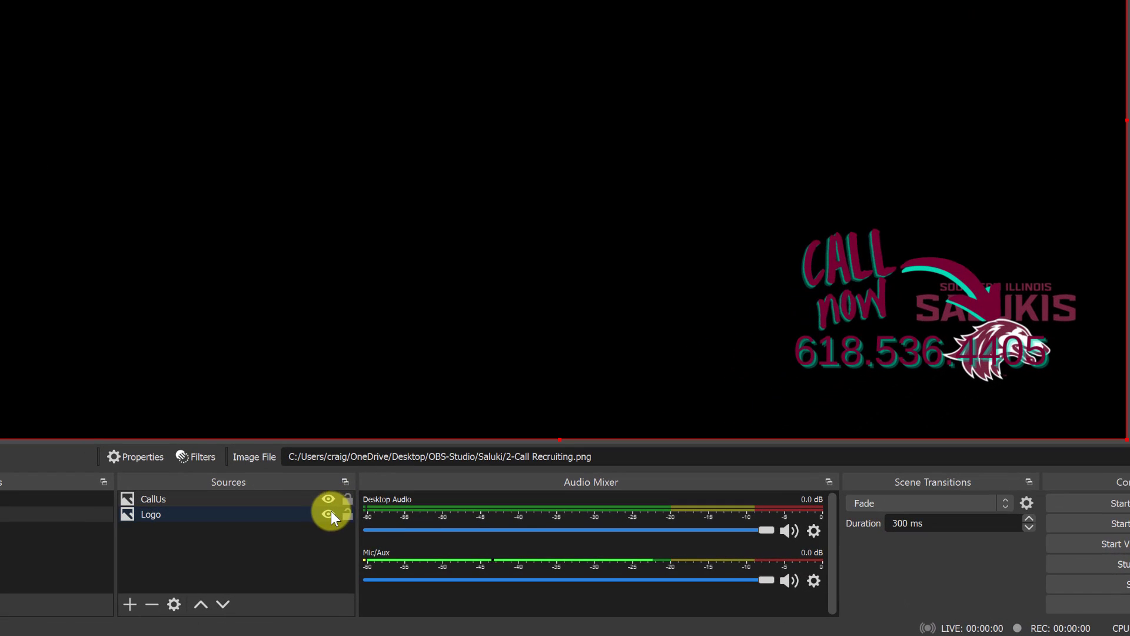
# Step: Toggle the visibility of the Logo and CallUs sources, ending with Logo shown and CallUs hidden
pyautogui.click(327, 514)
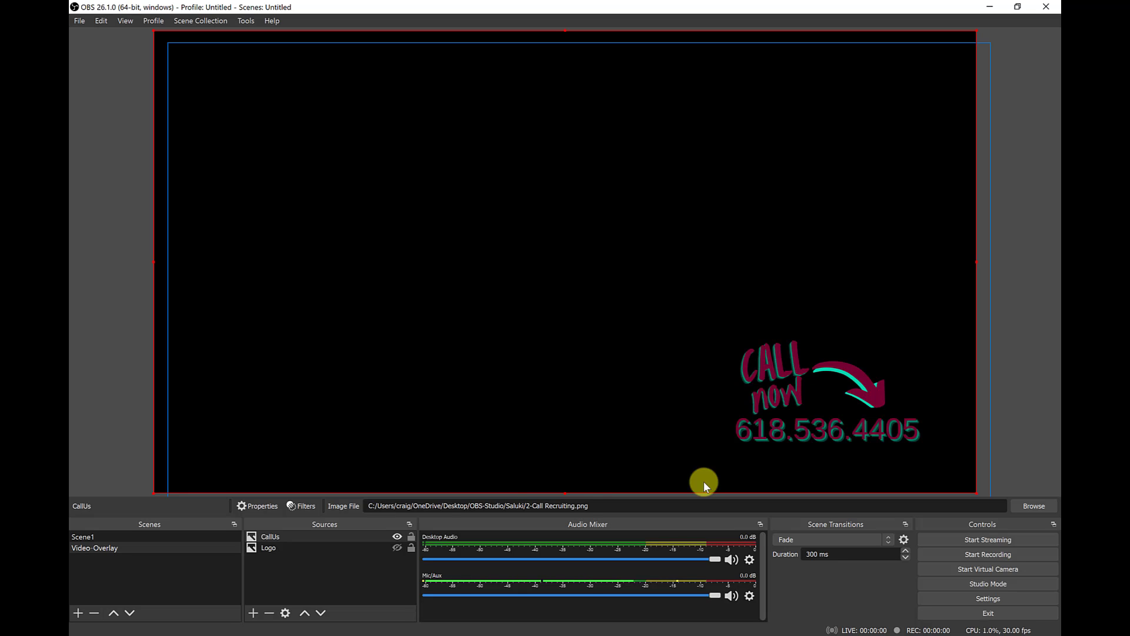
pyautogui.click(396, 547)
pyautogui.click(396, 537)
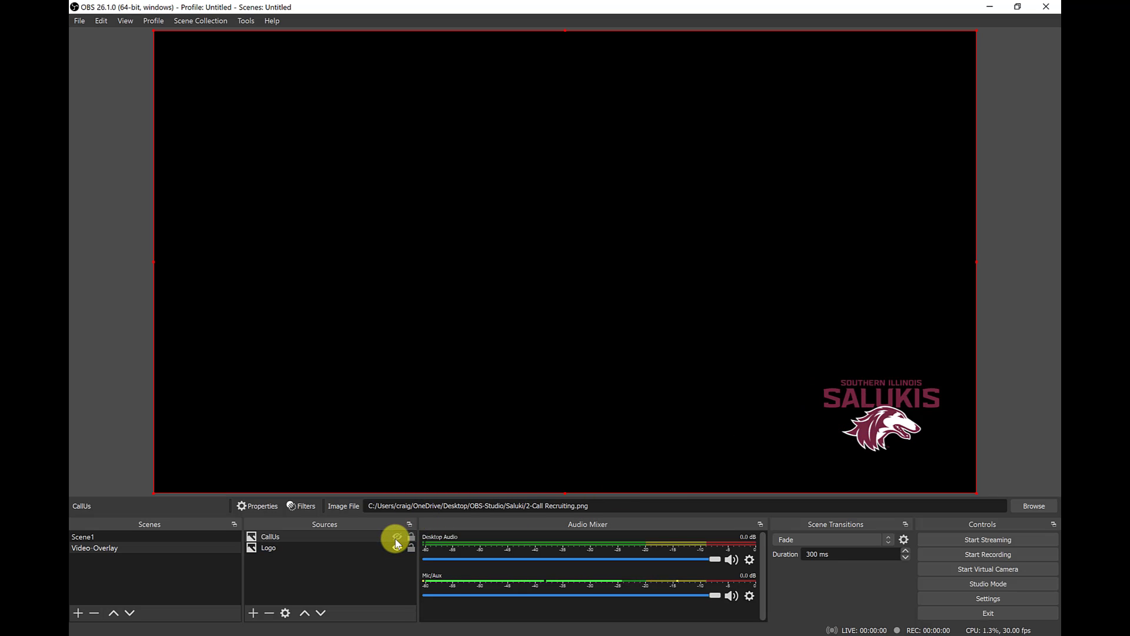
pyautogui.click(397, 537)
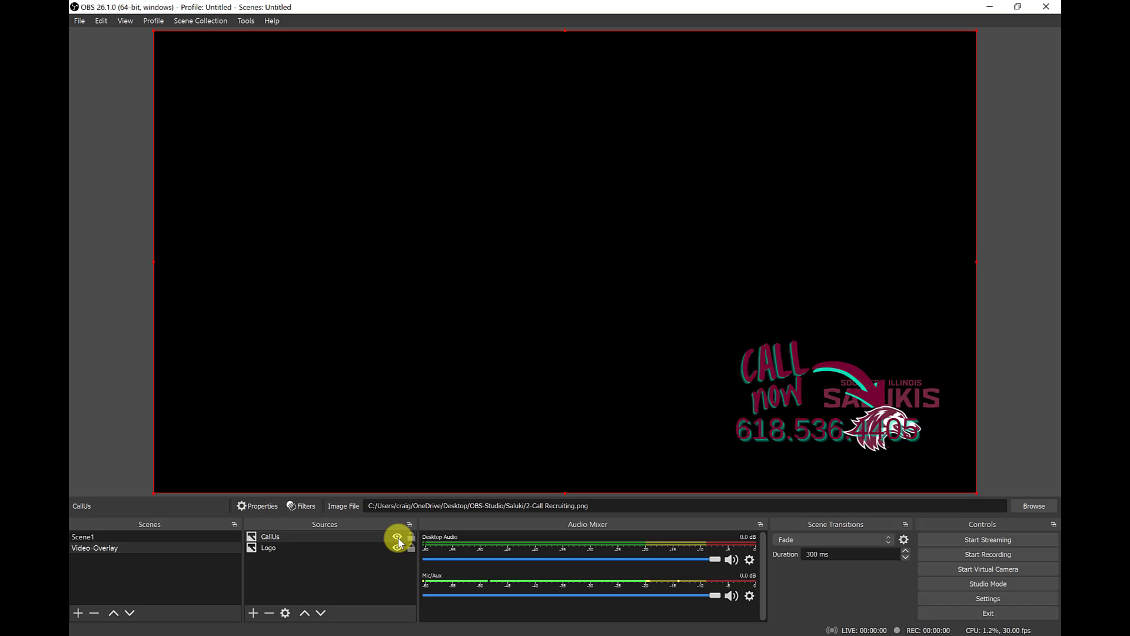
pyautogui.click(398, 537)
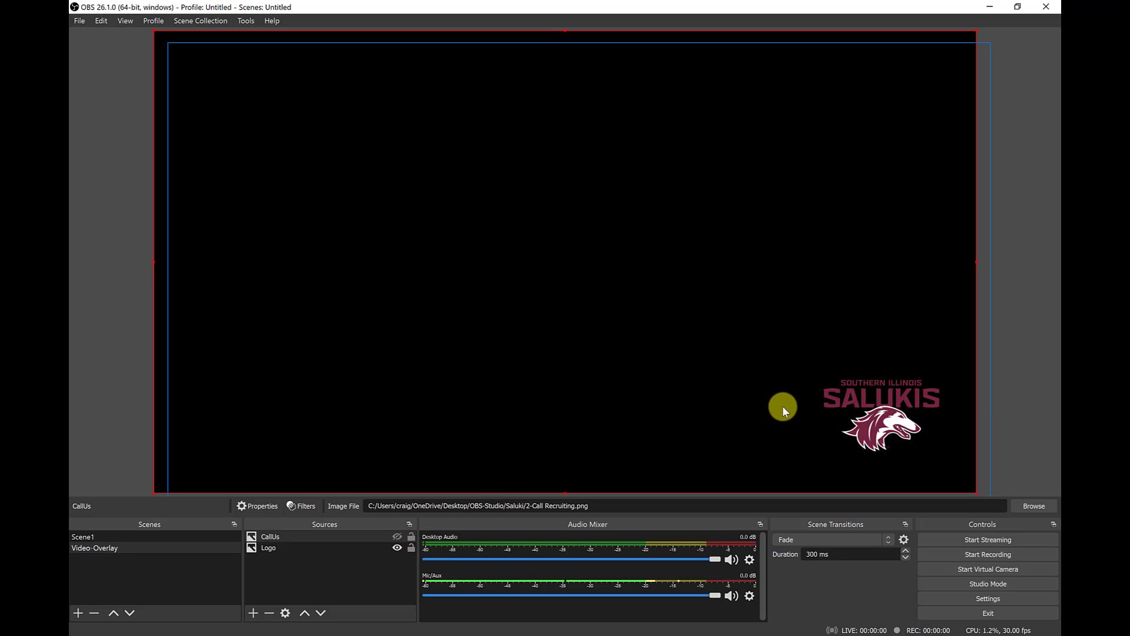
# Step: Add a new video capture device source named Camera to the Video-Overlay scene
pyautogui.click(306, 588)
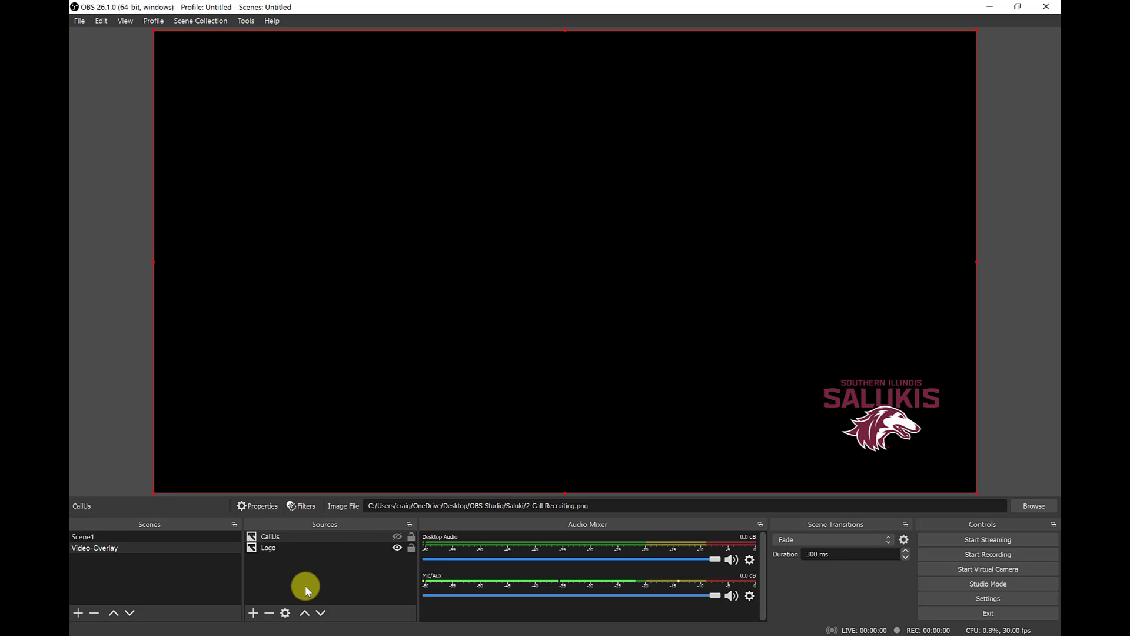
pyautogui.click(254, 614)
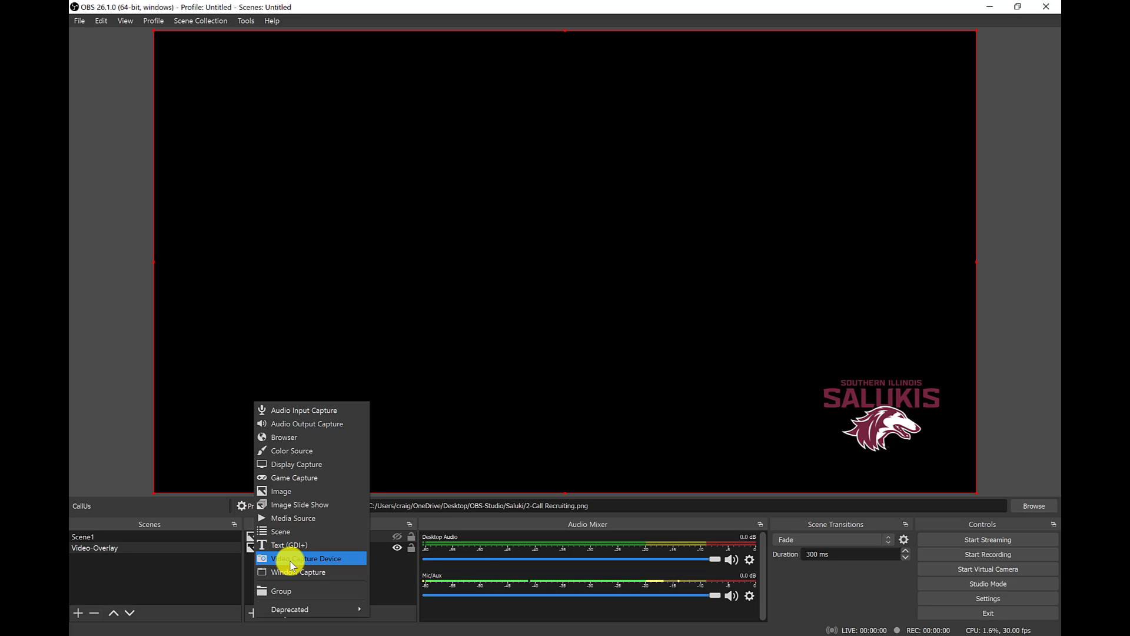
pyautogui.click(290, 559)
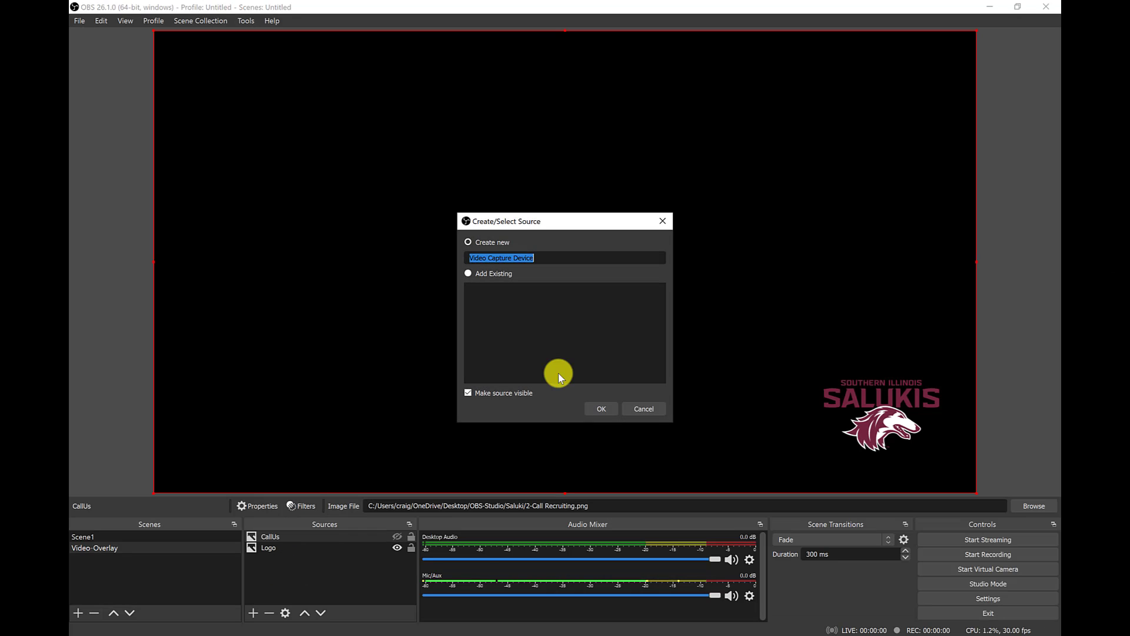
pyautogui.write('Camera')
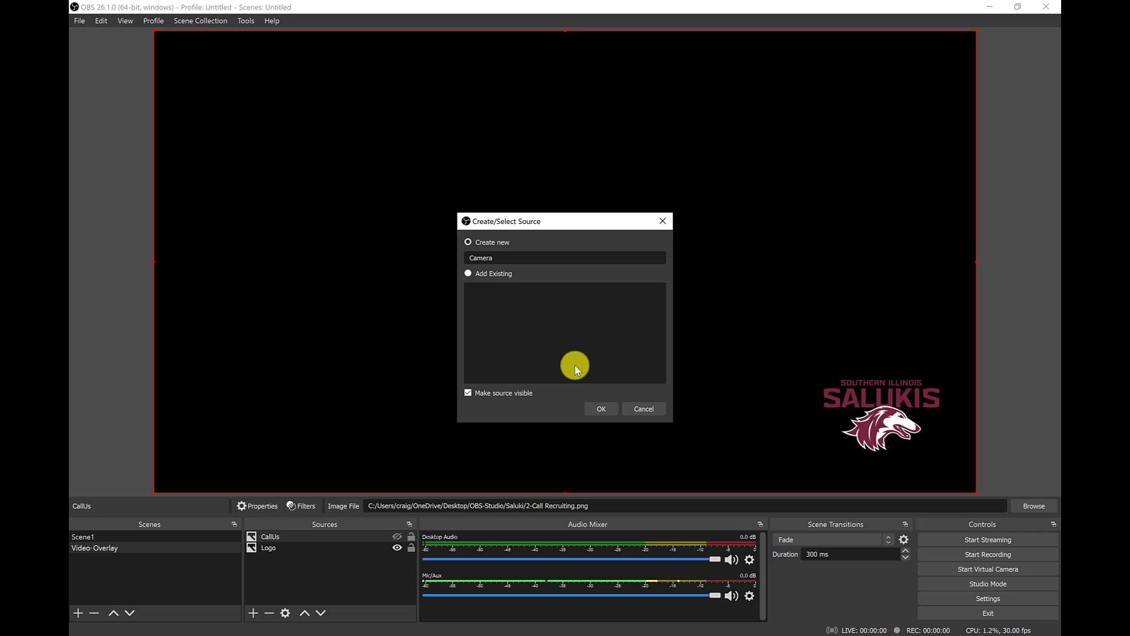
pyautogui.click(603, 409)
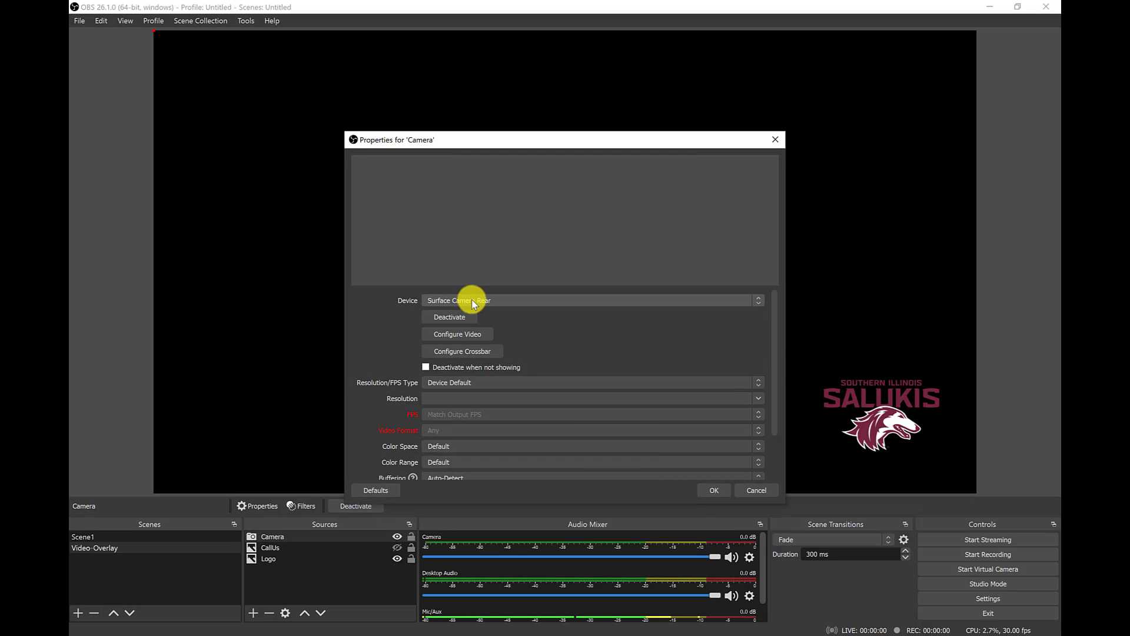
# Step: Set the Camera source's device to Surface Camera Front and accept its properties with the remaining settings at default
pyautogui.click(475, 298)
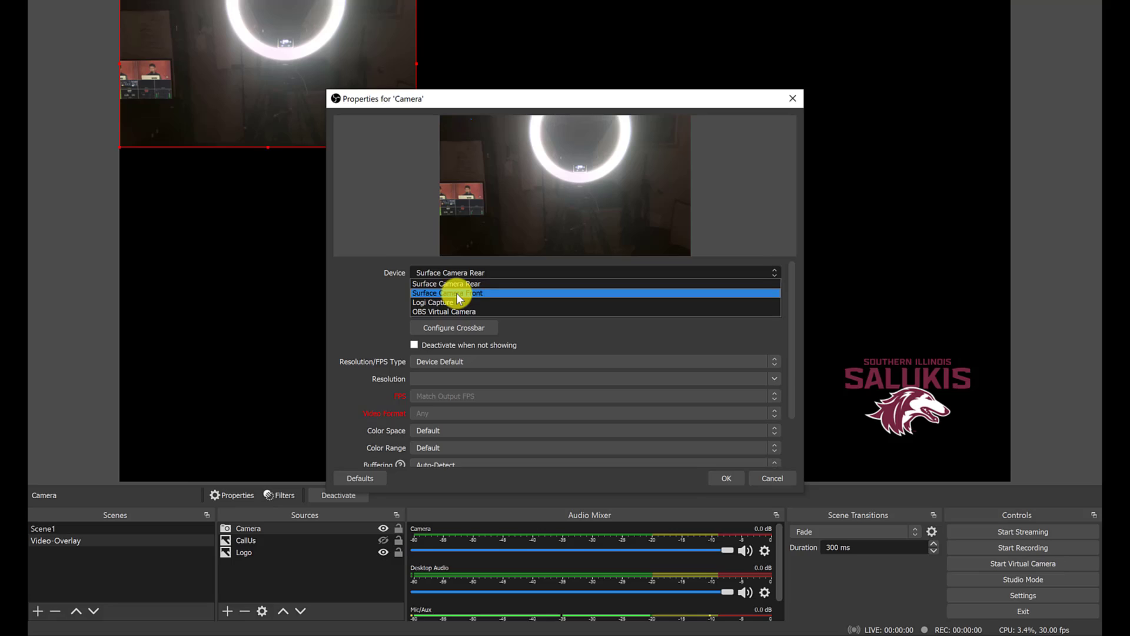
pyautogui.click(463, 318)
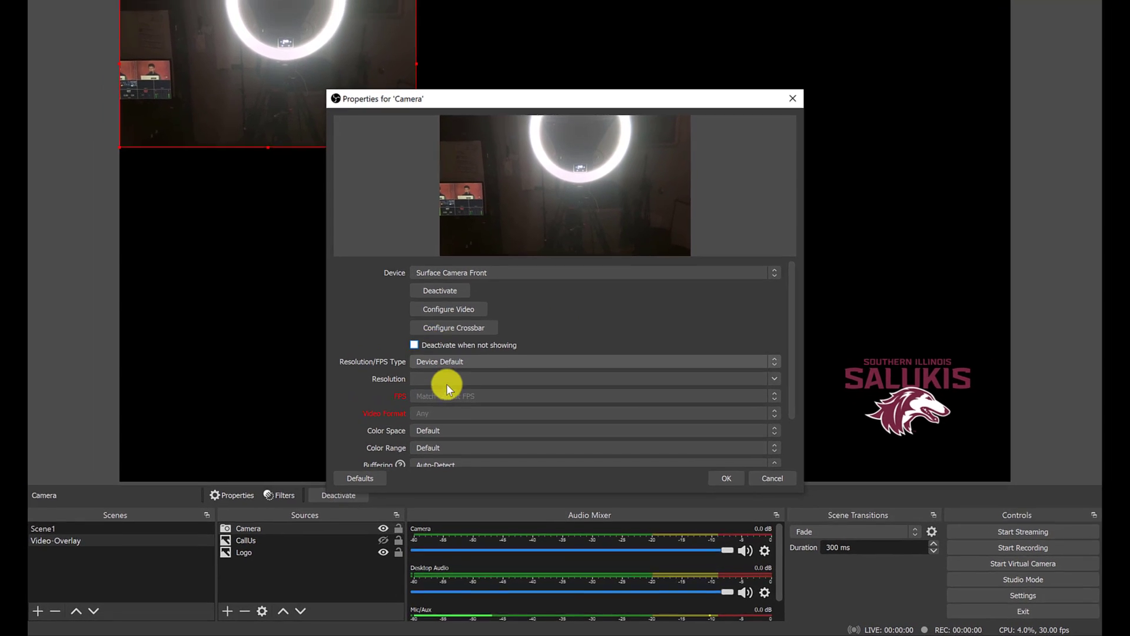
pyautogui.scroll(-2, 442, 368)
pyautogui.scroll(2, 467, 424)
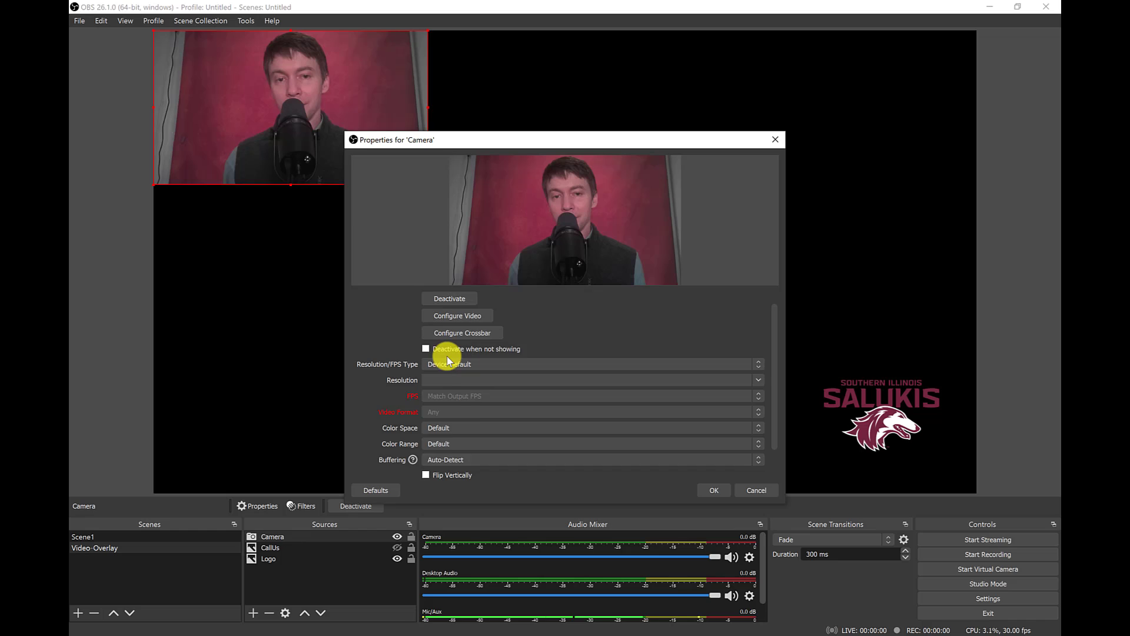
pyautogui.click(720, 490)
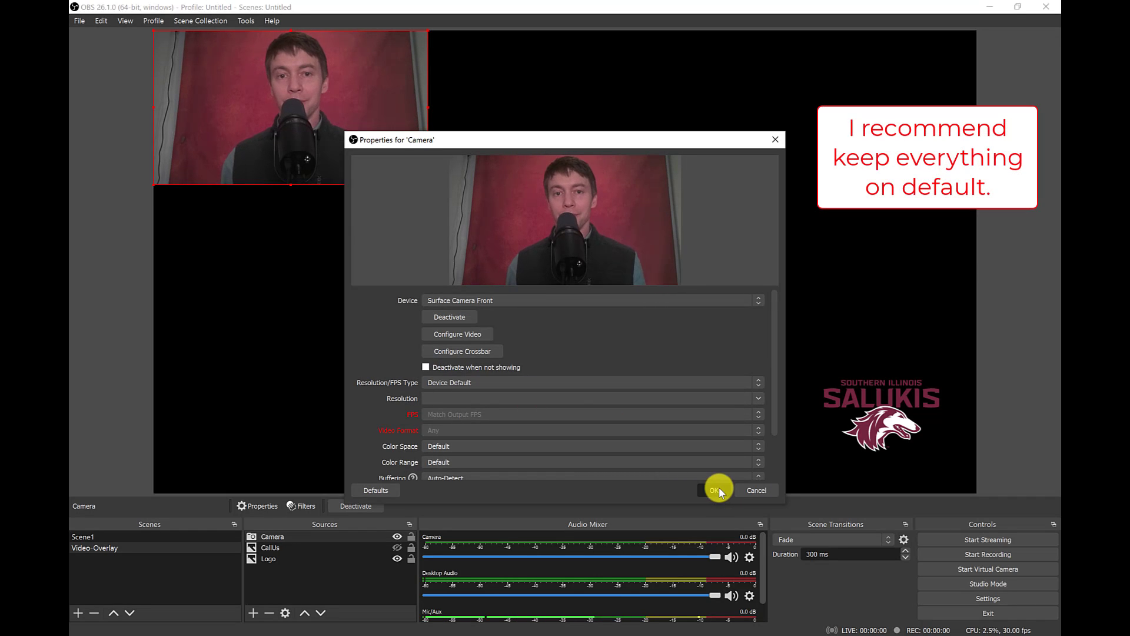
# Step: Enlarge the Camera source to fill the canvas and reorder it beneath the CallUs and Logo sources
pyautogui.moveTo(427, 184); pyautogui.dragTo(973, 492)
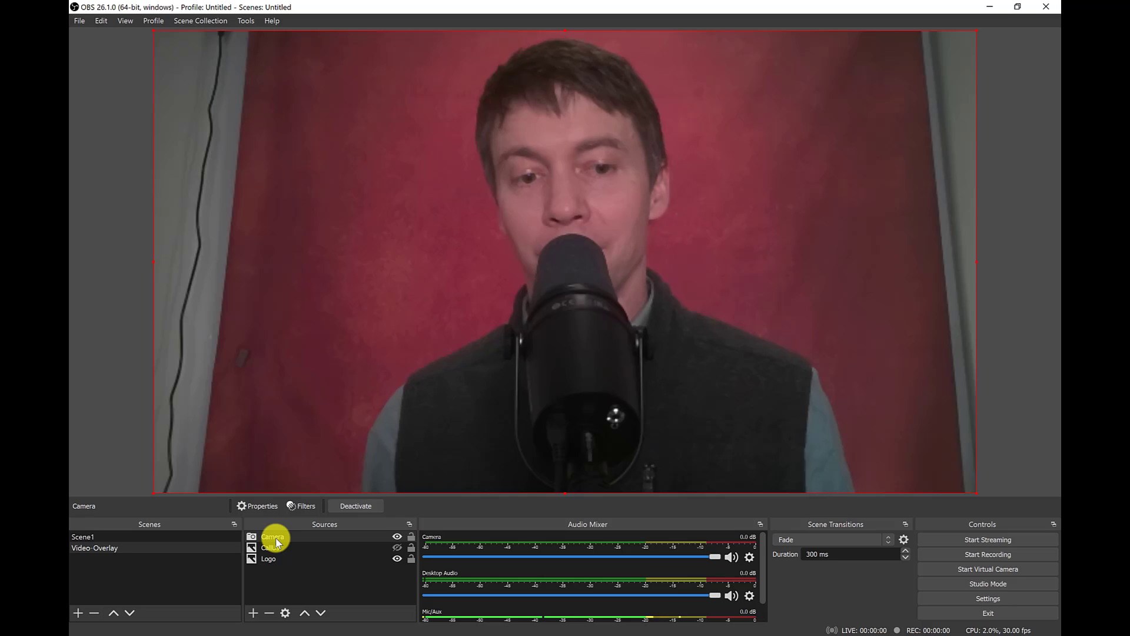
pyautogui.moveTo(273, 534); pyautogui.dragTo(277, 560)
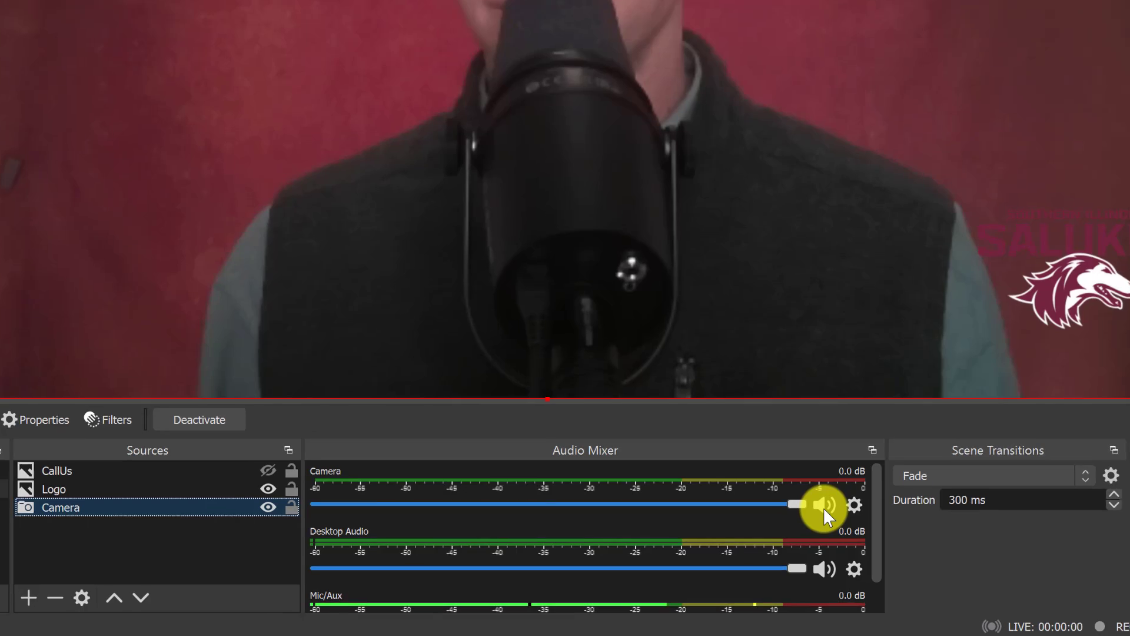
# Step: Mute the Camera and Desktop Audio channels and start the virtual camera
pyautogui.click(817, 510)
pyautogui.click(820, 571)
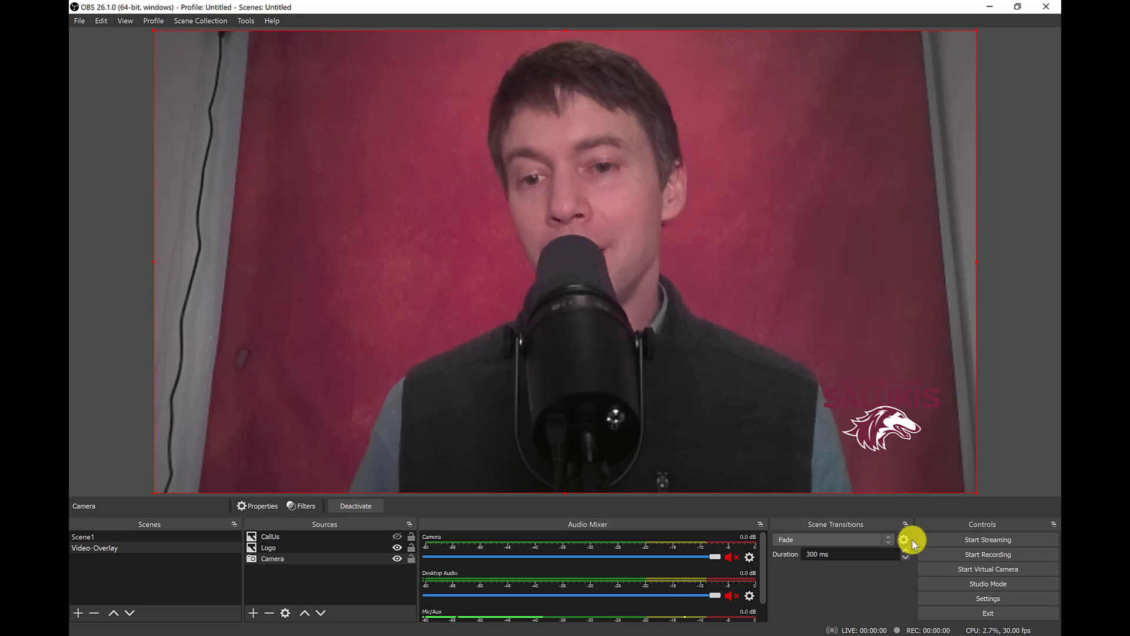
pyautogui.click(968, 569)
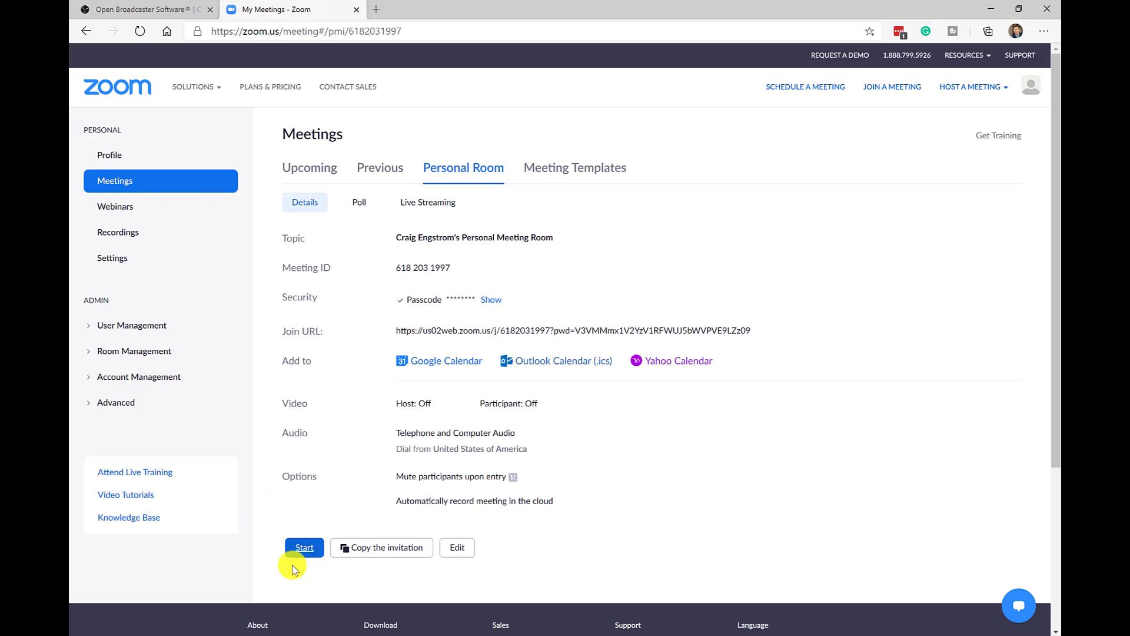
# Step: Start the personal room meeting from the Zoom website in the browser and join it with computer audio
pyautogui.click(298, 544)
pyautogui.click(643, 118)
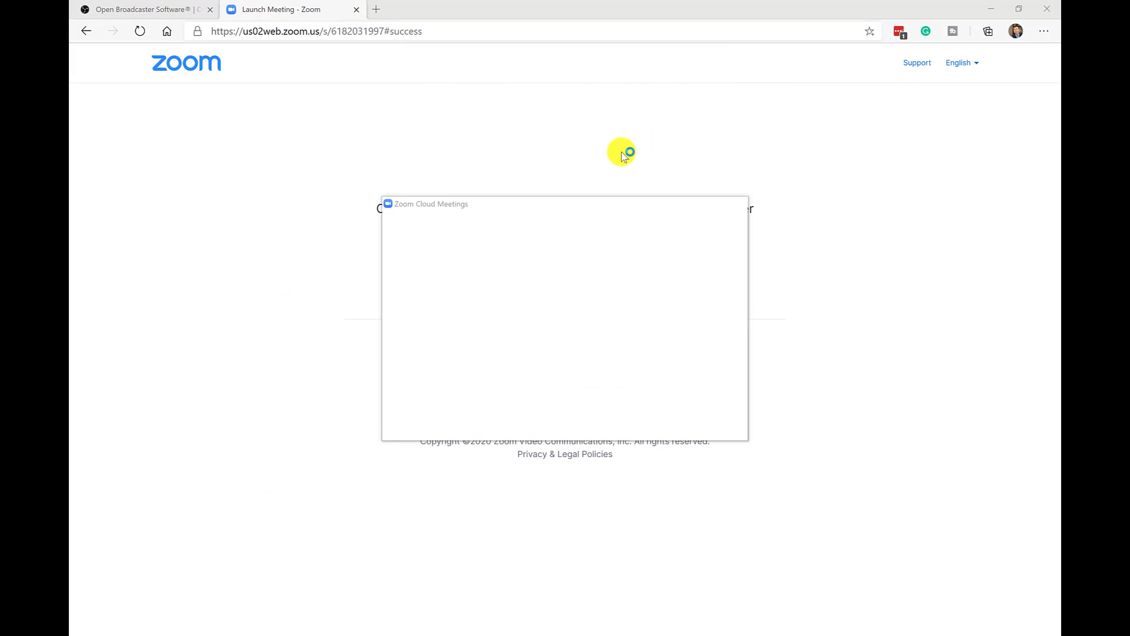
pyautogui.click(580, 311)
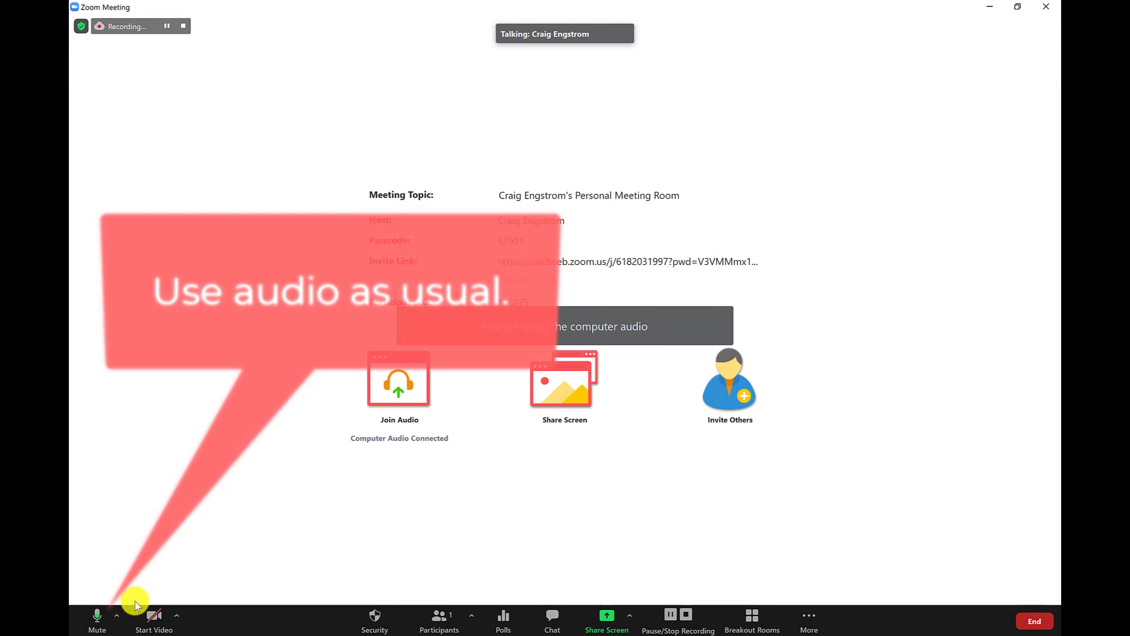
# Step: Select OBS Virtual Camera as the Zoom meeting's camera and start the video
pyautogui.click(176, 616)
pyautogui.click(194, 630)
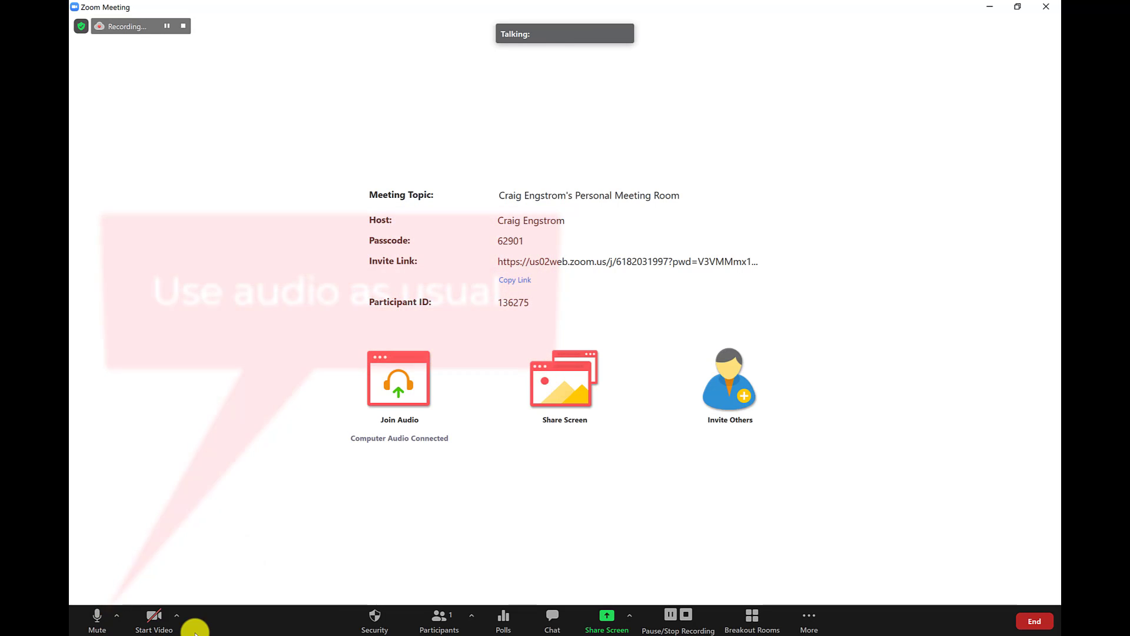
pyautogui.click(177, 616)
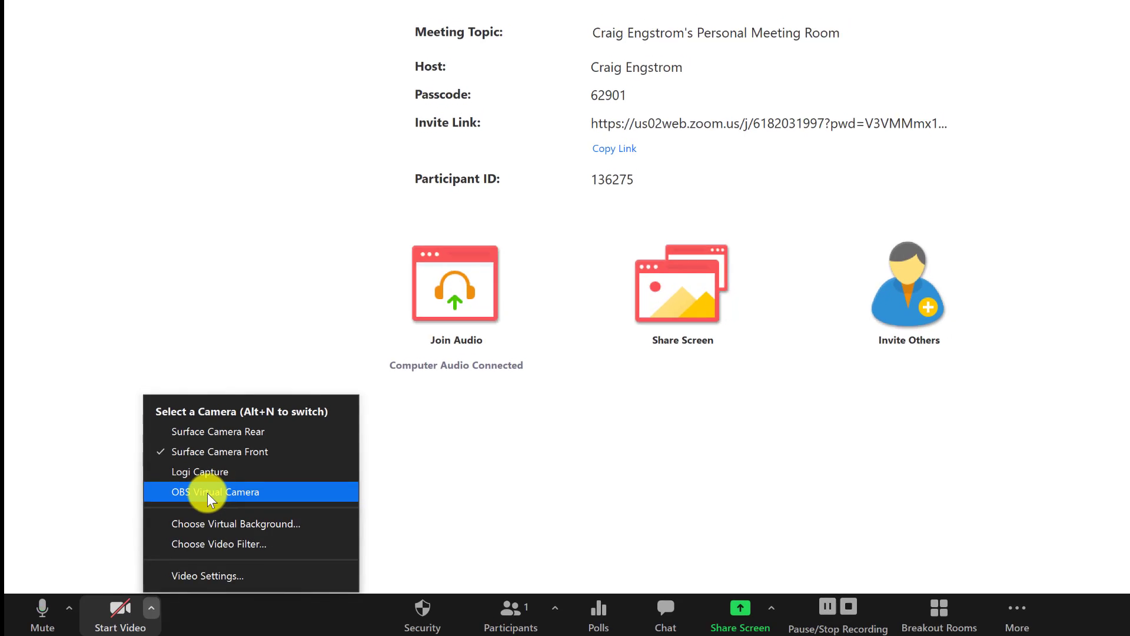
pyautogui.click(207, 490)
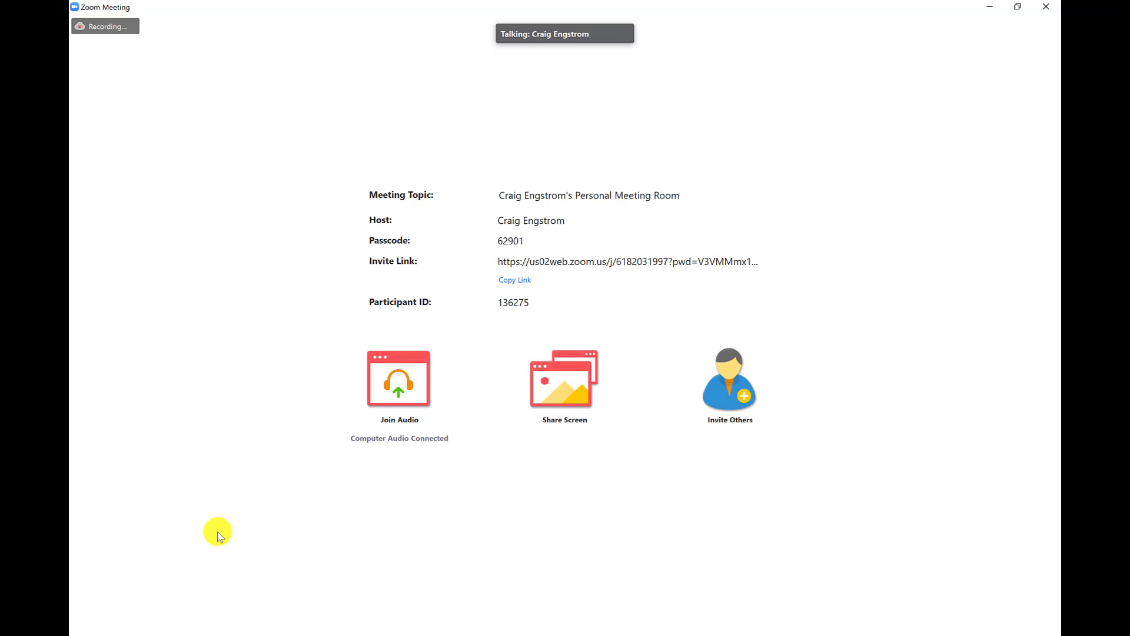
pyautogui.click(152, 615)
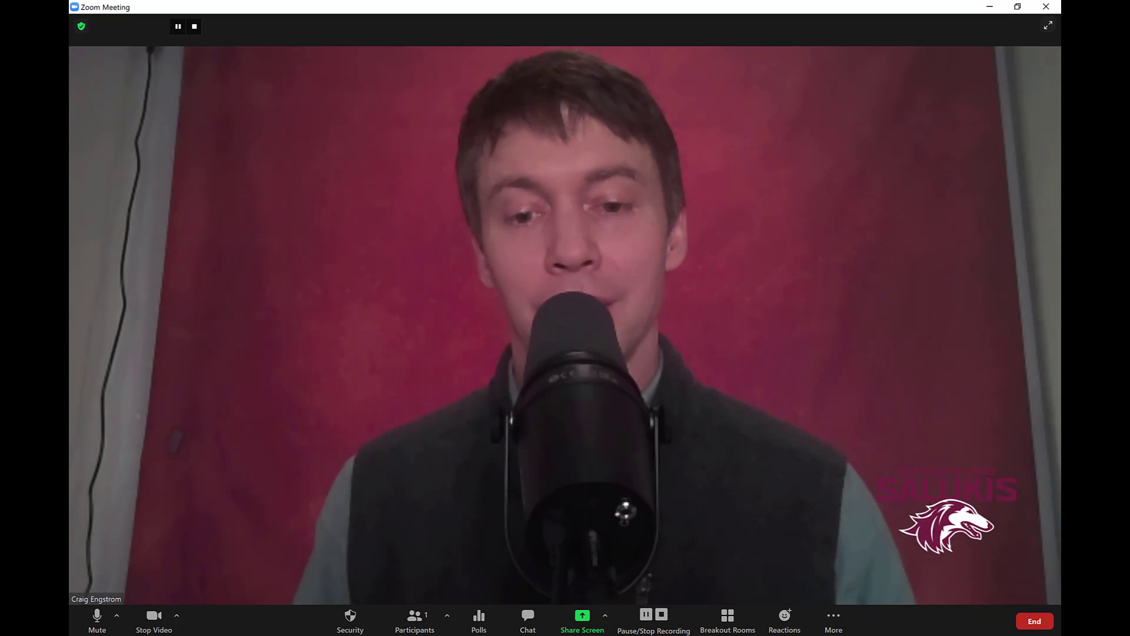
# Step: Switch to OBS Studio, restore its window to a smaller size and place it beside the visible Zoom video
pyautogui.hotkey('alt', 'Tab')
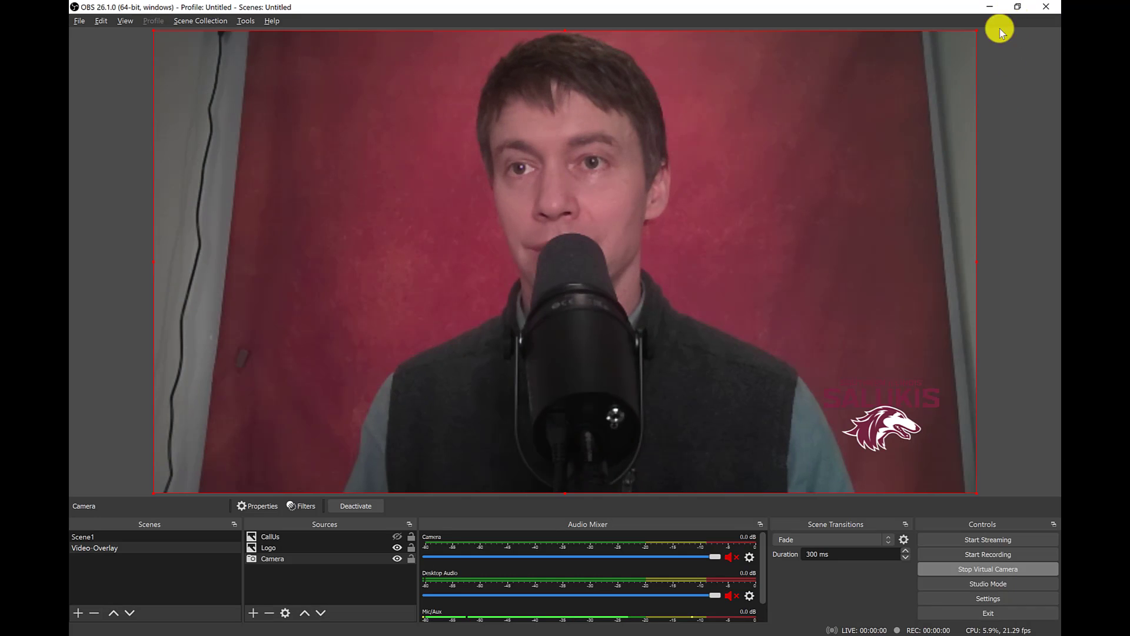
pyautogui.click(1018, 6)
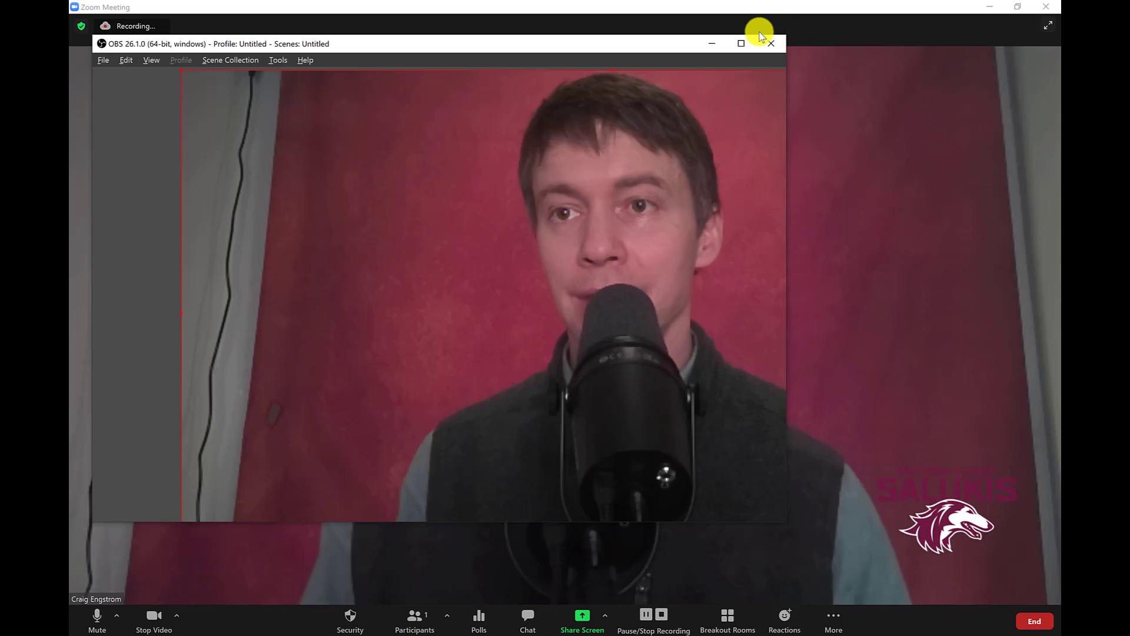
pyautogui.moveTo(605, 70); pyautogui.dragTo(432, 107)
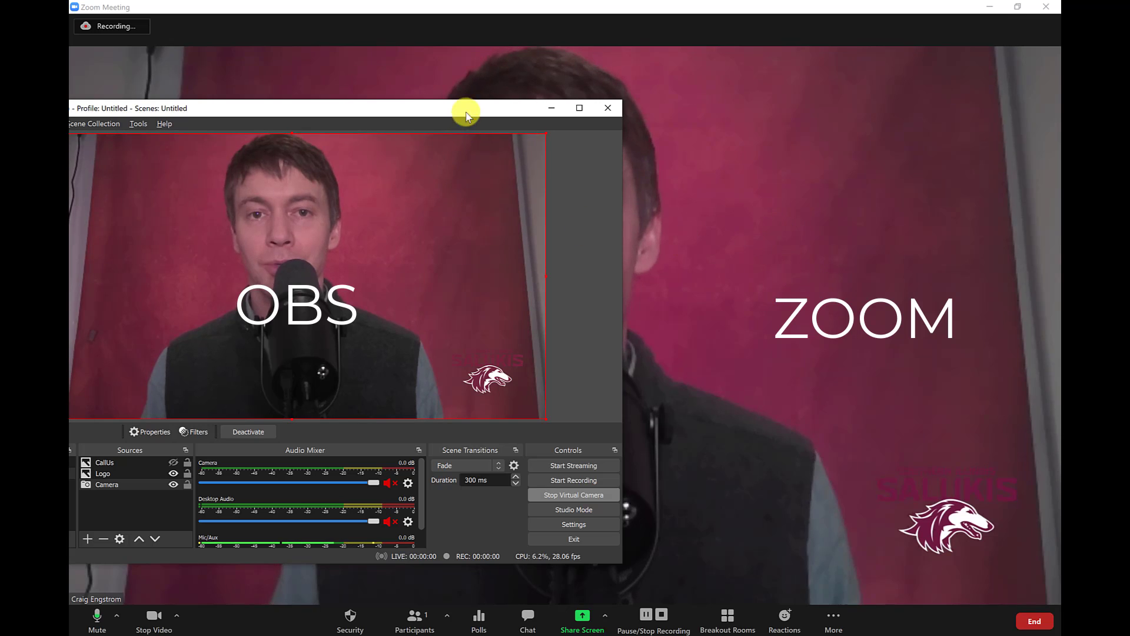
pyautogui.moveTo(471, 110); pyautogui.dragTo(499, 95)
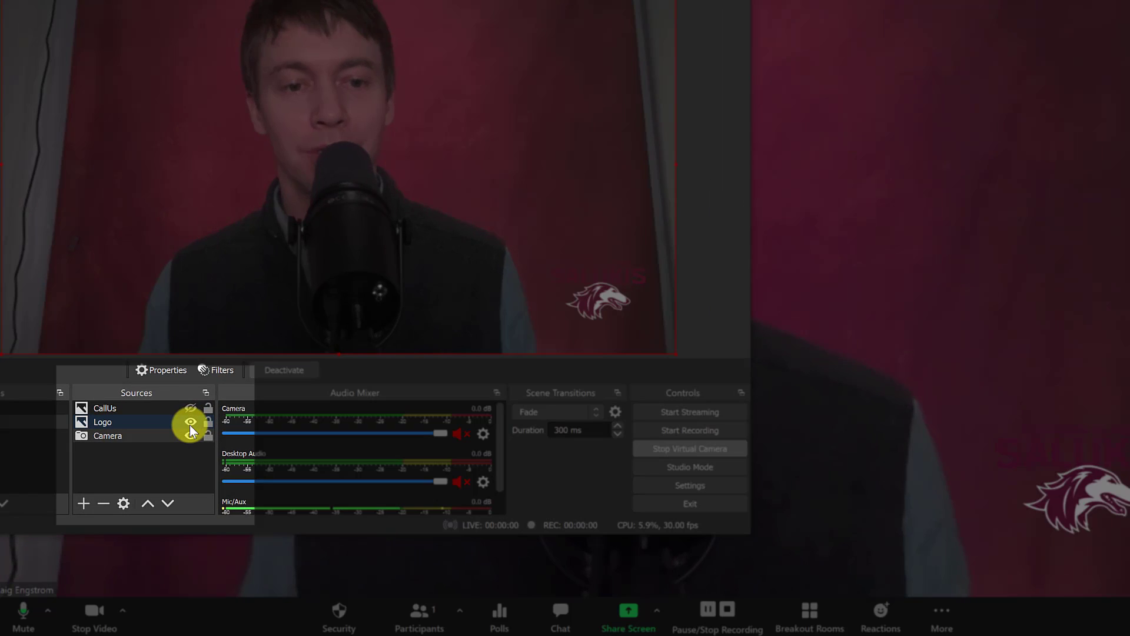
# Step: Hide the Logo source and show the CallUs source in the live scene
pyautogui.click(189, 425)
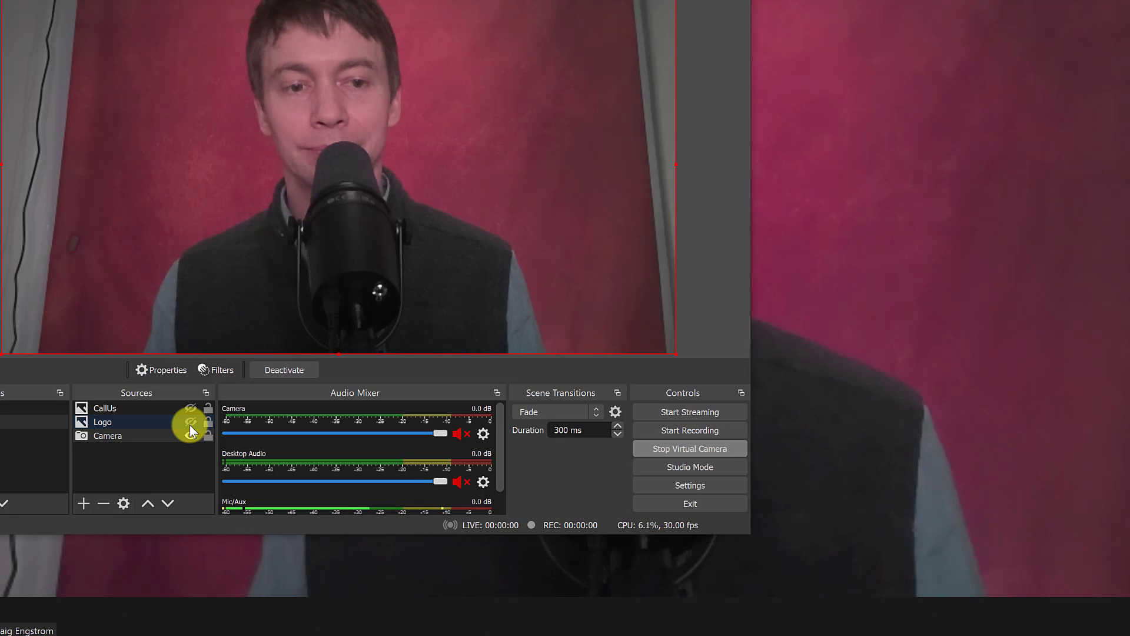
pyautogui.click(189, 408)
pyautogui.click(190, 408)
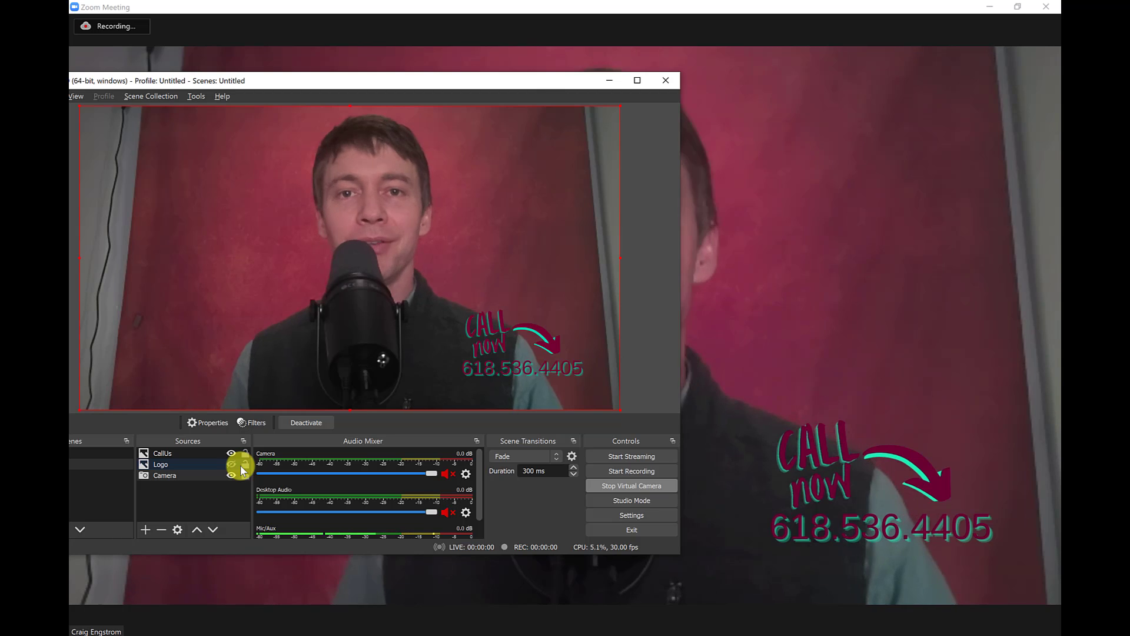
# Step: Stop the virtual camera and minimize the OBS Studio window to reveal the Zoom meeting
pyautogui.click(628, 486)
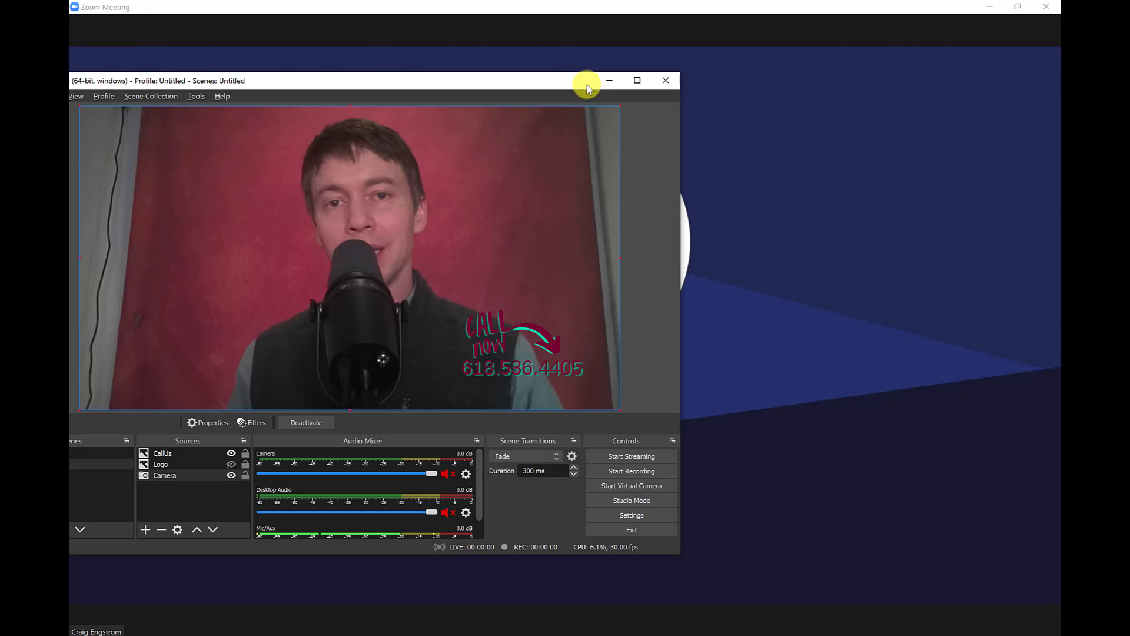
pyautogui.moveTo(587, 86); pyautogui.dragTo(553, 112)
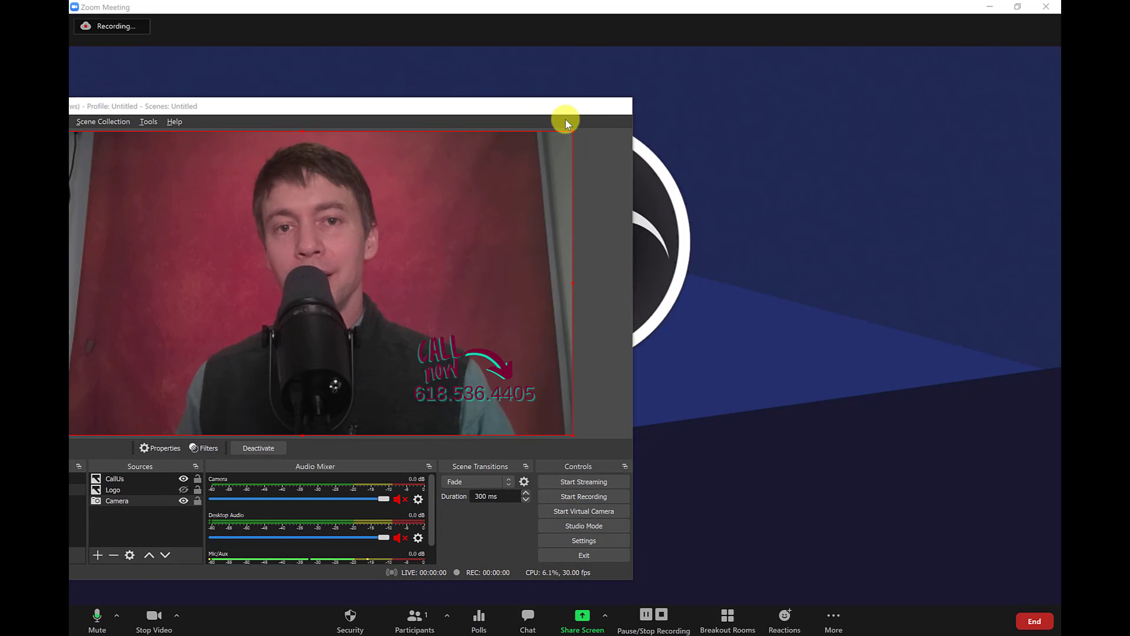
pyautogui.click(560, 107)
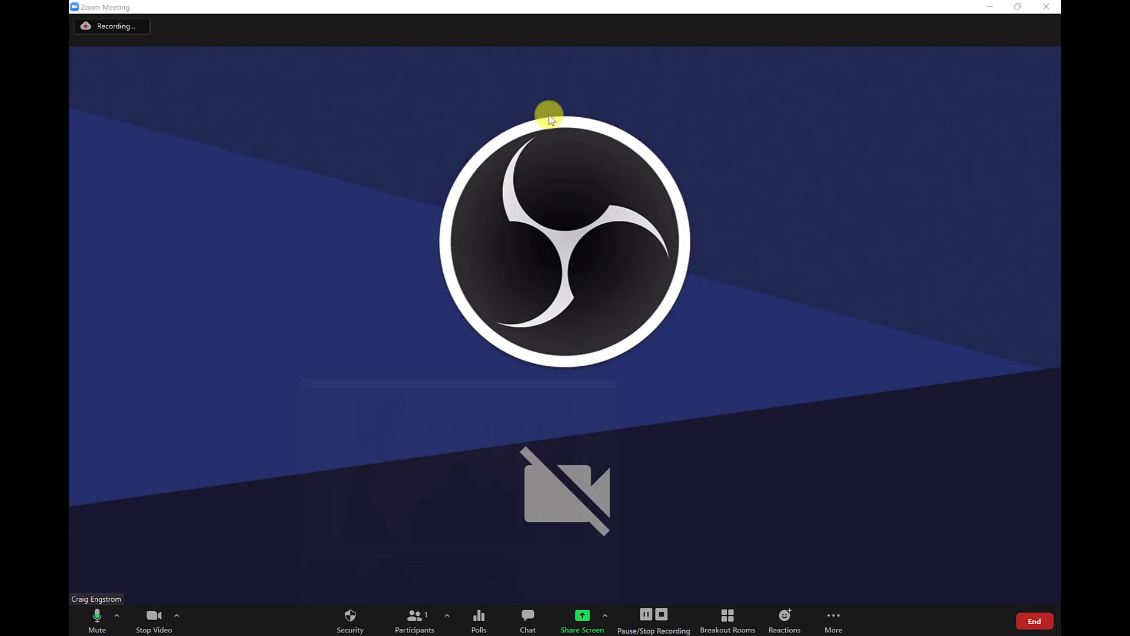
# Step: Examine Zoom's list of available cameras and check which one is selected
pyautogui.click(177, 617)
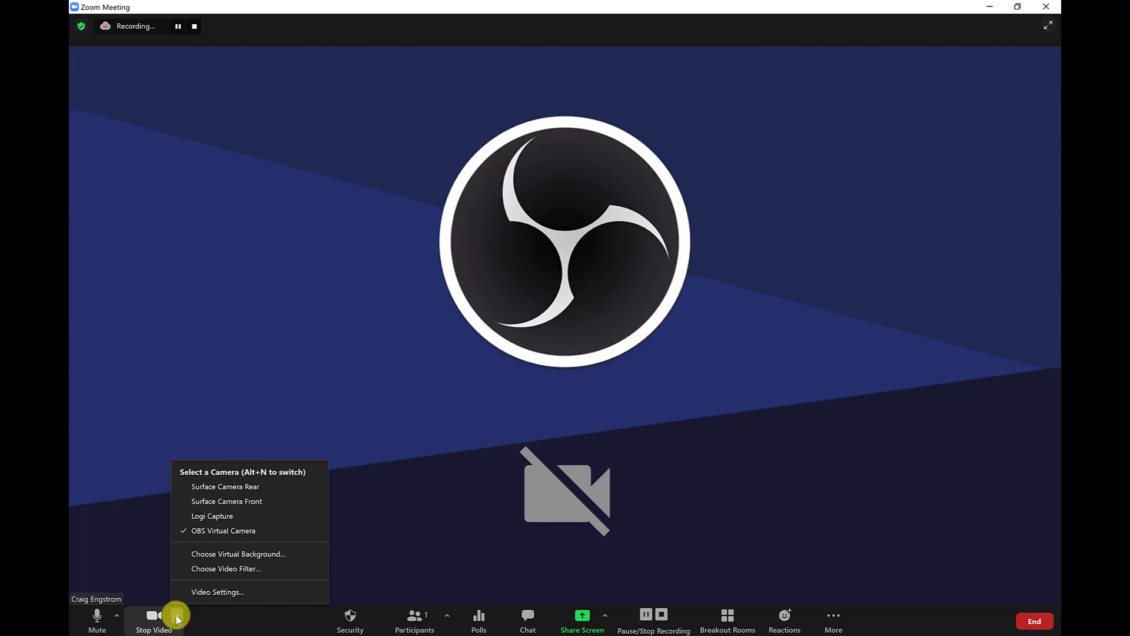
pyautogui.click(201, 501)
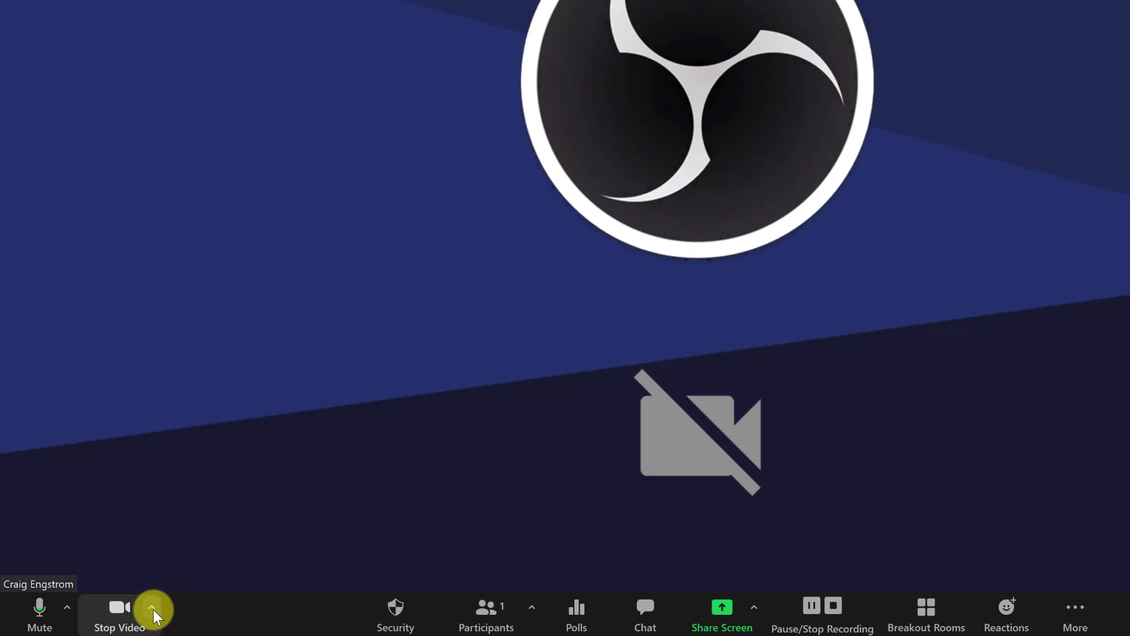
pyautogui.click(154, 613)
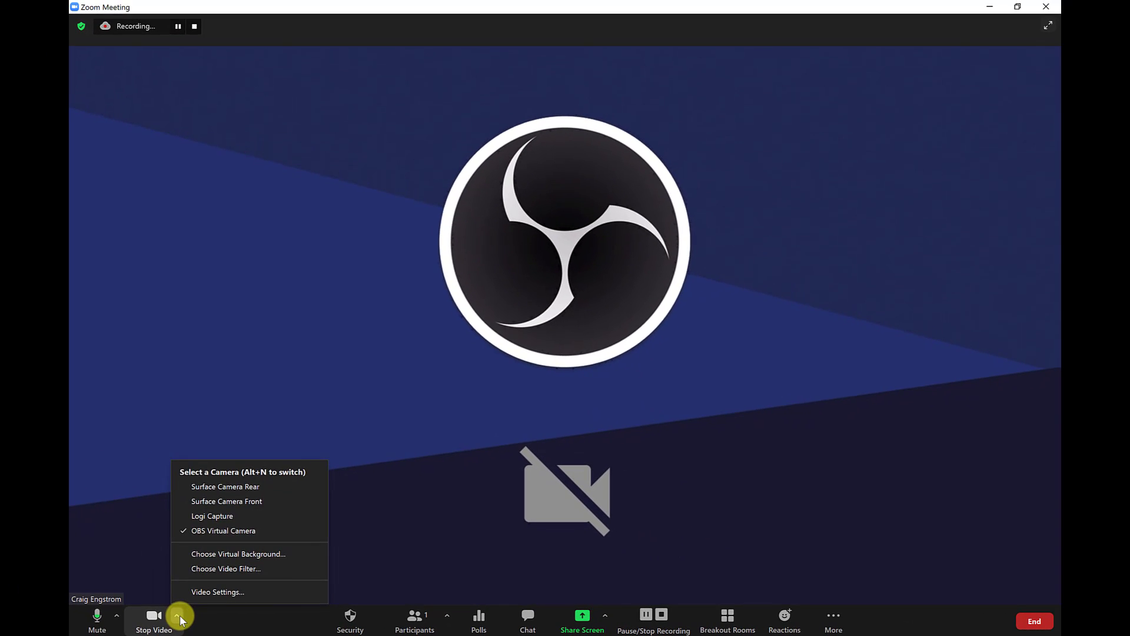
# Step: Switch back to OBS Studio and move its window further right over the Zoom meeting
pyautogui.hotkey('alt', 'Tab')
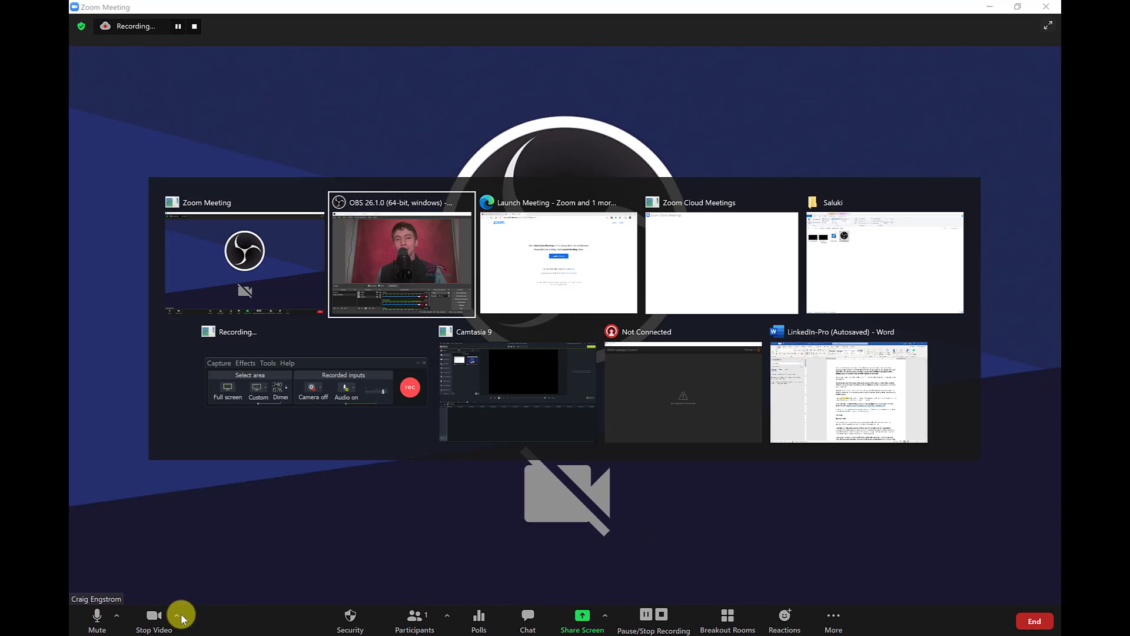
pyautogui.hotkey('alt', 'Tab')
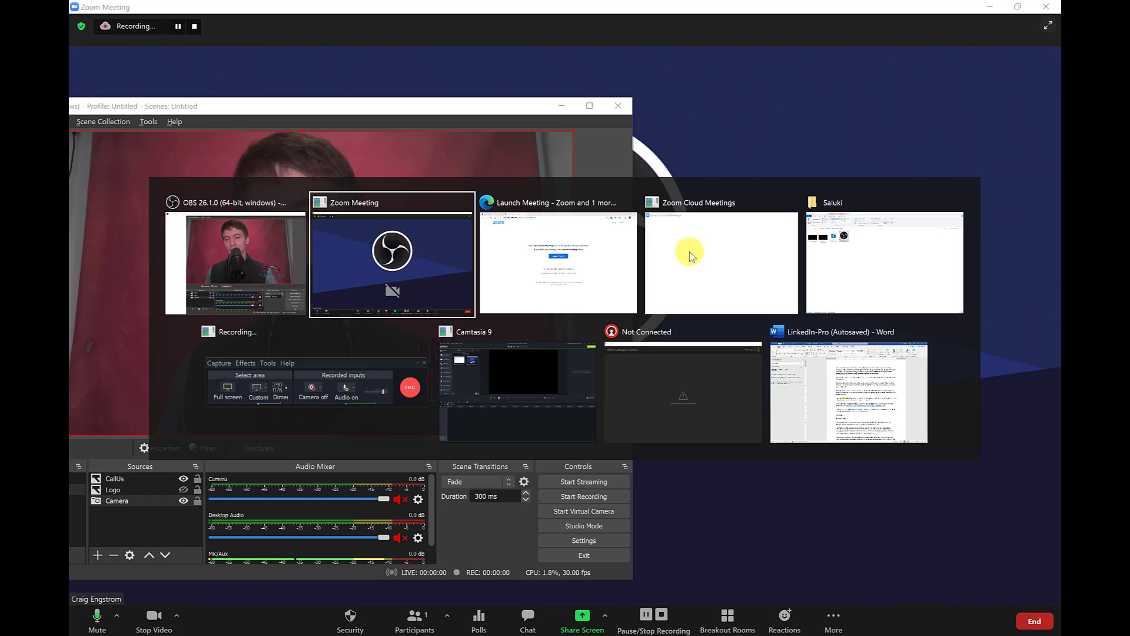
pyautogui.hotkey('alt', 'Tab')
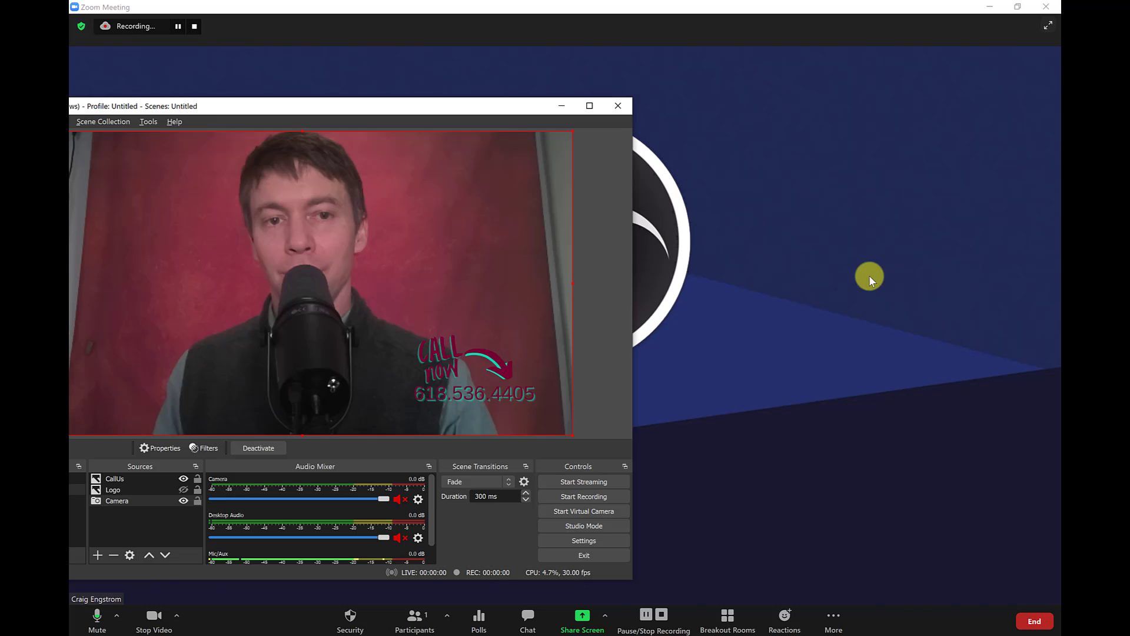
pyautogui.moveTo(517, 106); pyautogui.dragTo(609, 101)
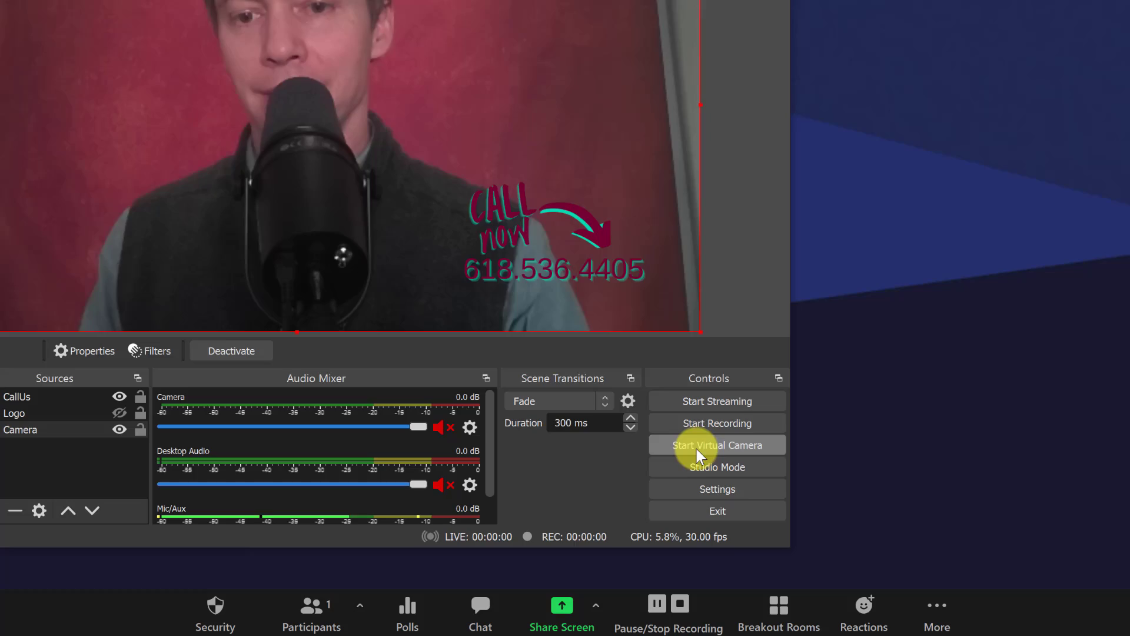
# Step: Start the OBS virtual camera
pyautogui.click(698, 449)
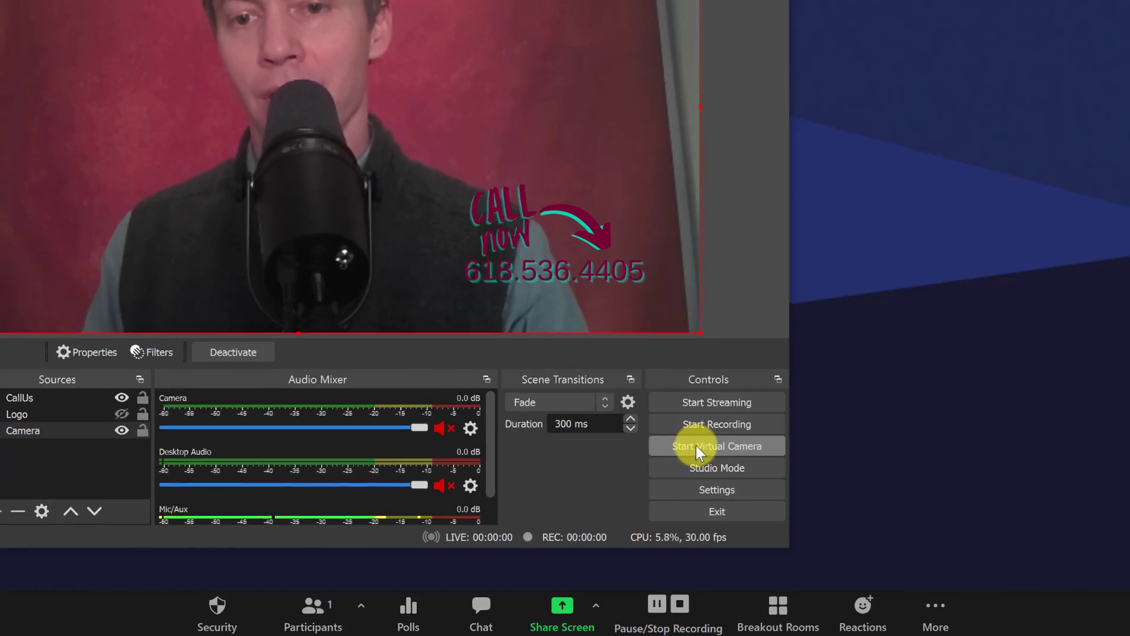
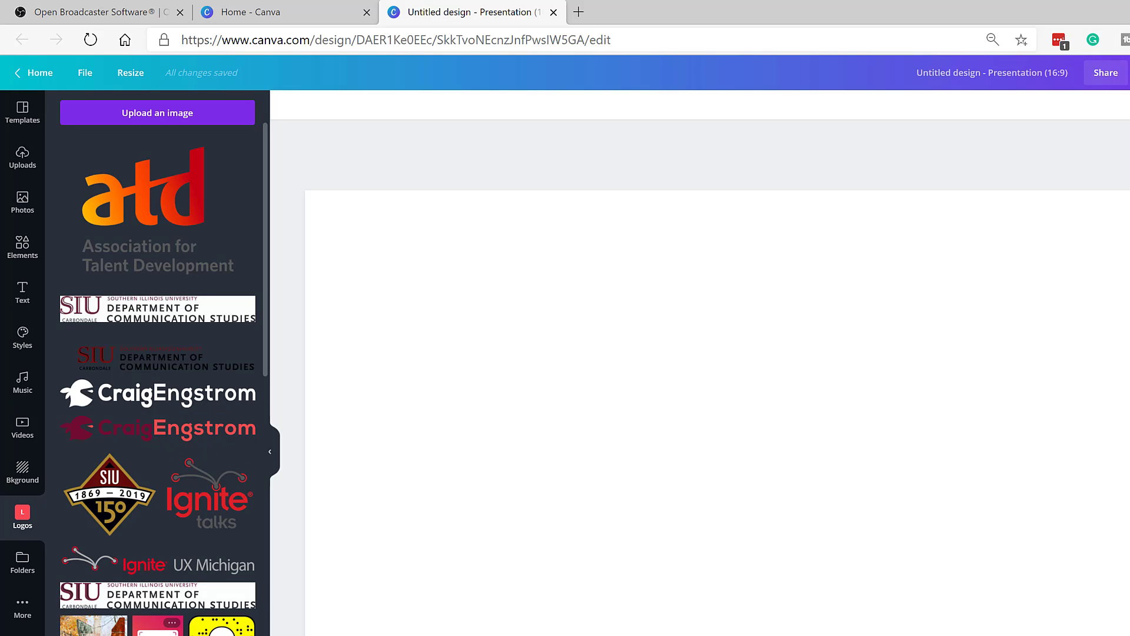
# Step: Switch to the blank Canva presentation and place the SIU Carbondale logo in the lower-right corner of the page
pyautogui.scroll(-8, 177, 518)
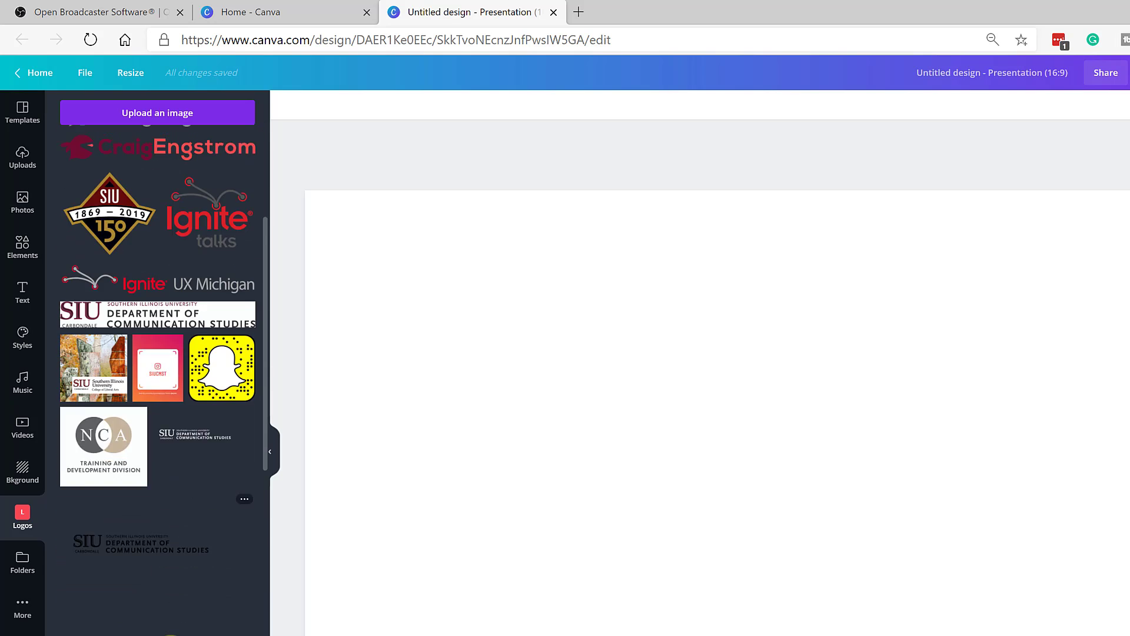
pyautogui.scroll(-5, 150, 624)
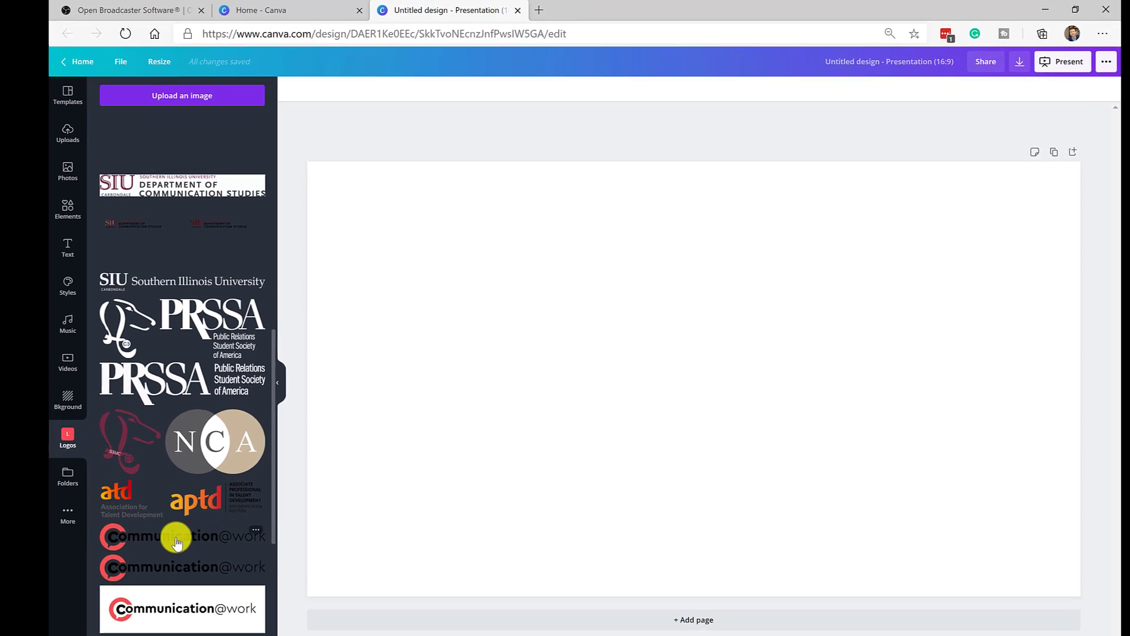
pyautogui.scroll(-6, 176, 541)
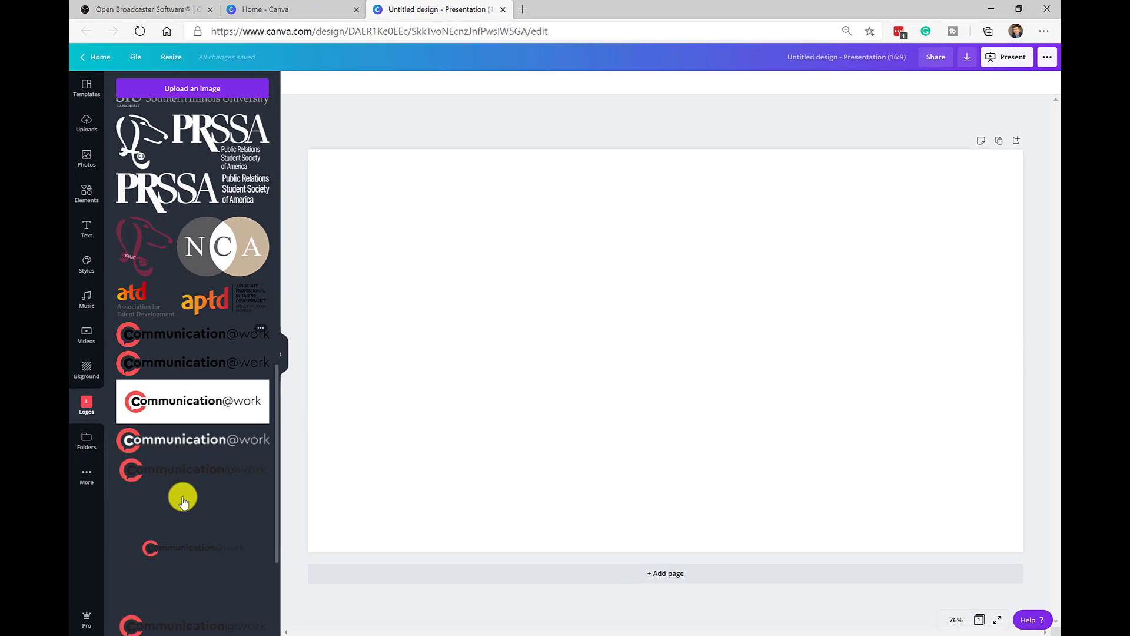
pyautogui.moveTo(166, 506); pyautogui.dragTo(512, 399)
pyautogui.moveTo(588, 479); pyautogui.dragTo(918, 484)
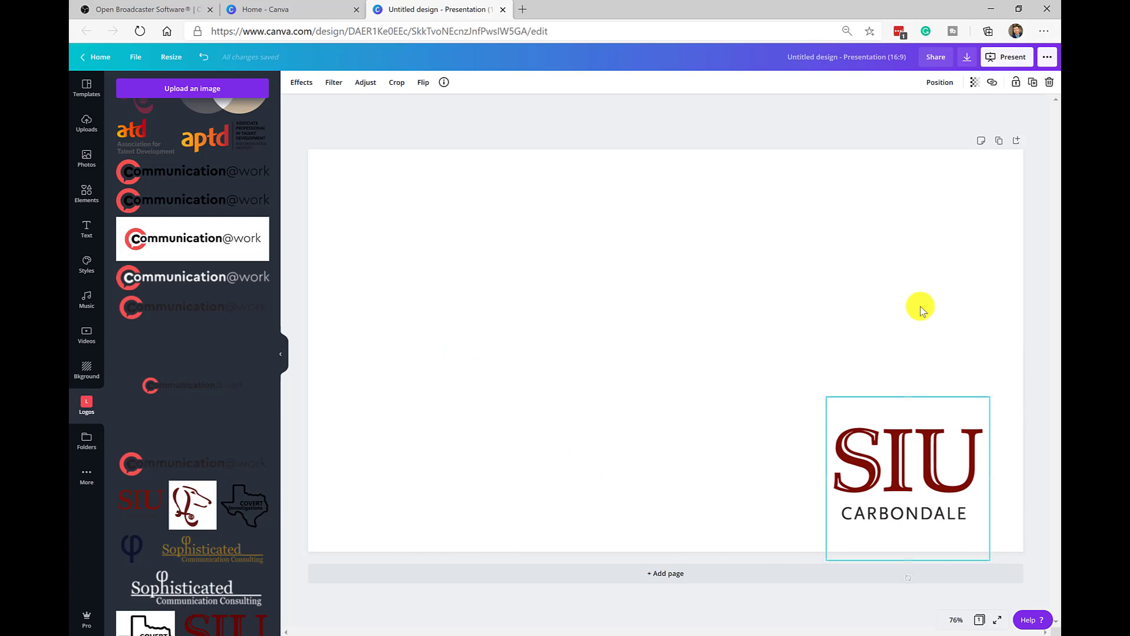
# Step: Set the design's download options to PNG with a transparent background
pyautogui.click(967, 57)
pyautogui.click(941, 125)
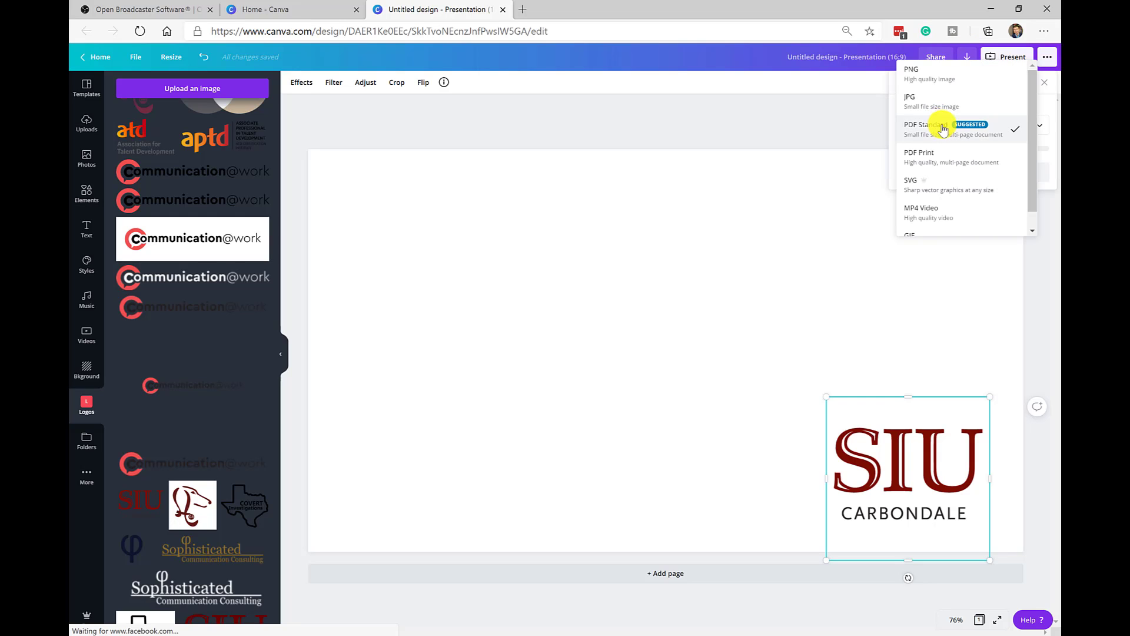
pyautogui.click(929, 79)
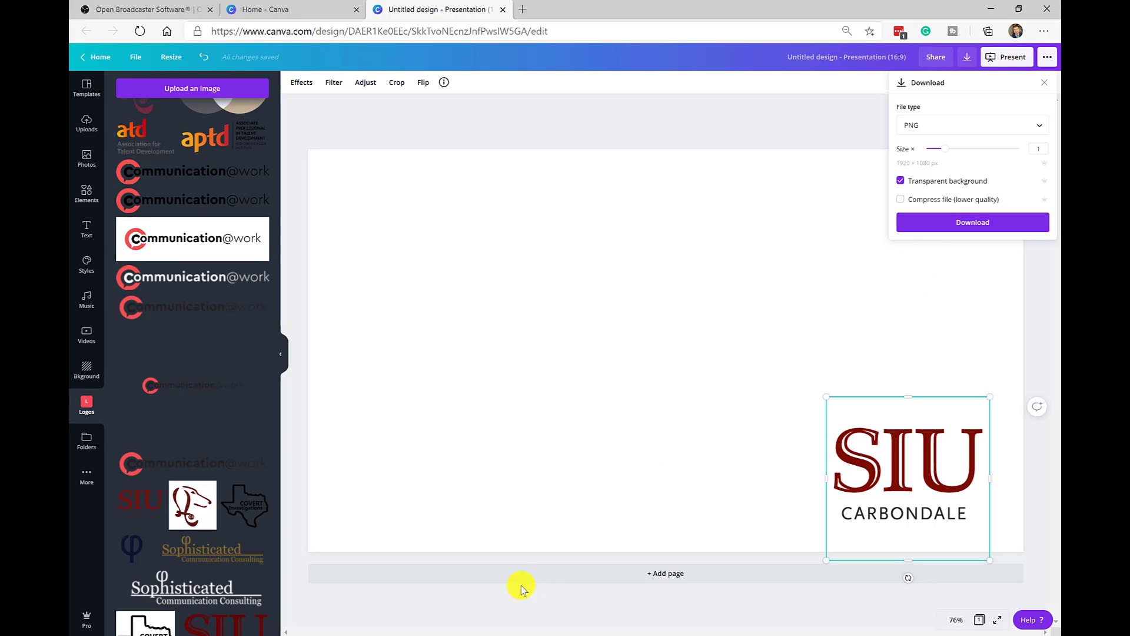
# Step: Switch to the Saluki folder in File Explorer and open the 1-Saluki-logo image to view it
pyautogui.click(458, 633)
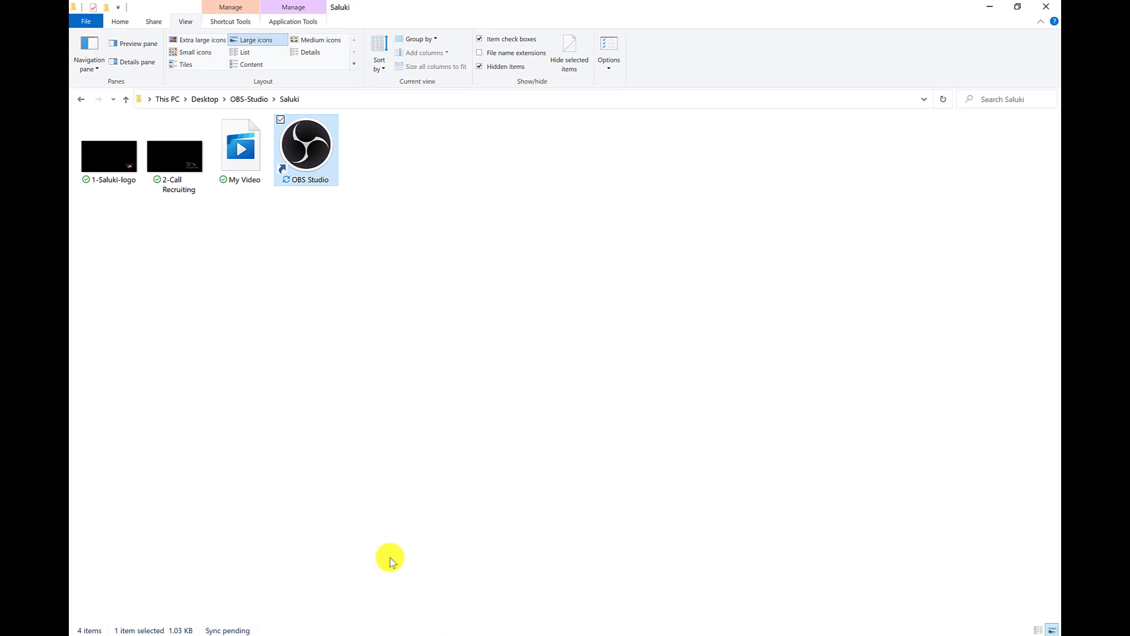
pyautogui.click(104, 158)
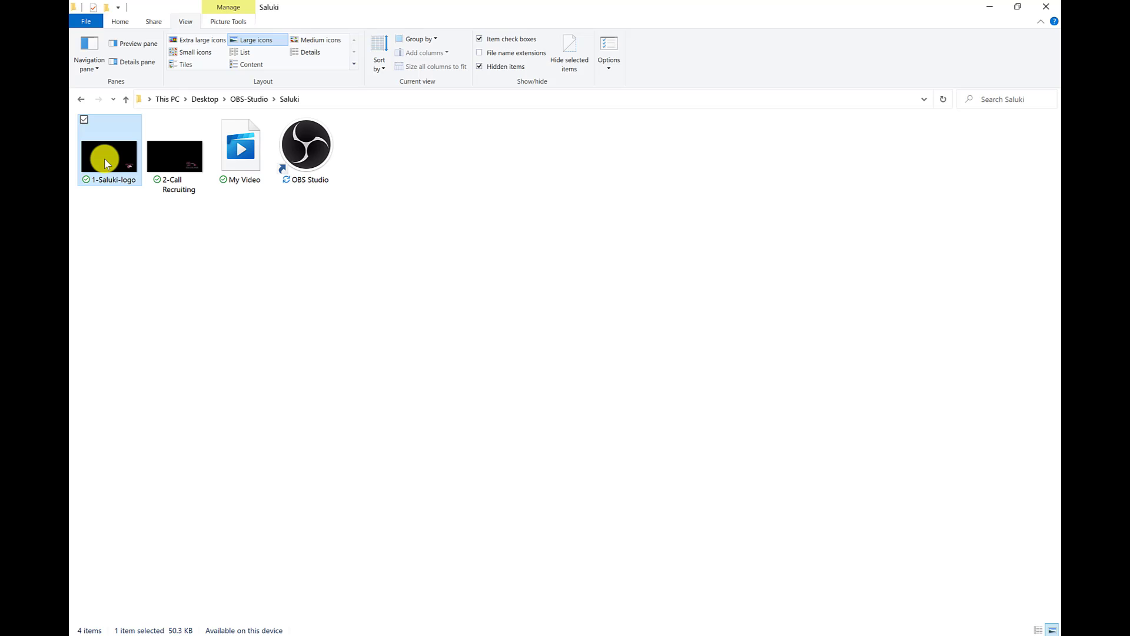
pyautogui.doubleClick(104, 158)
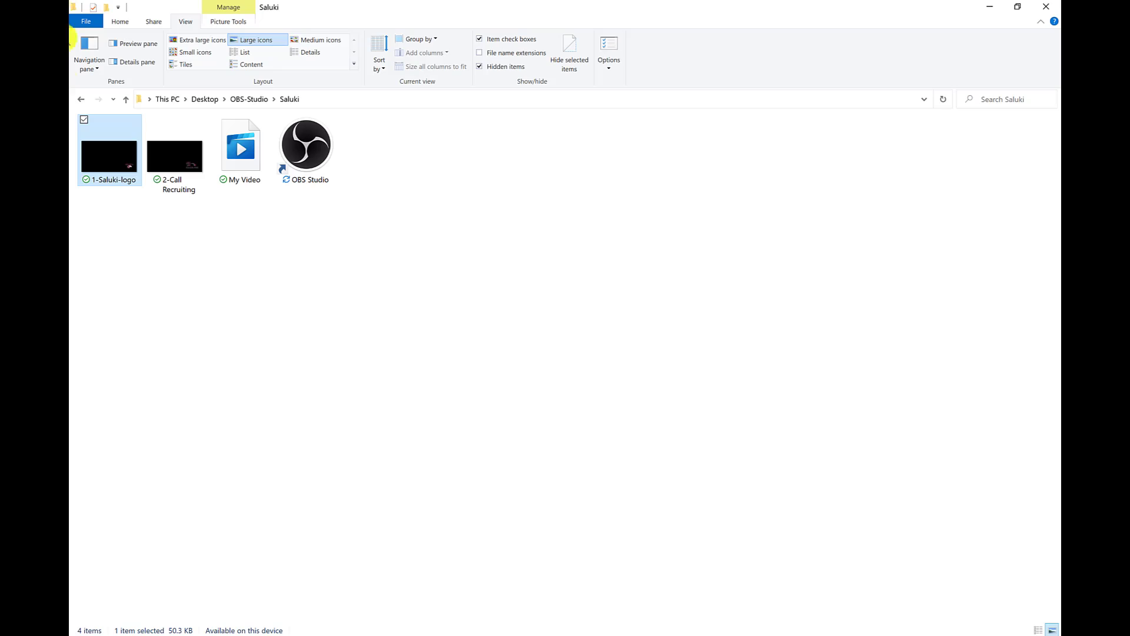
# Step: Launch OBS Studio from its shortcut in the Saluki folder
pyautogui.click(283, 175)
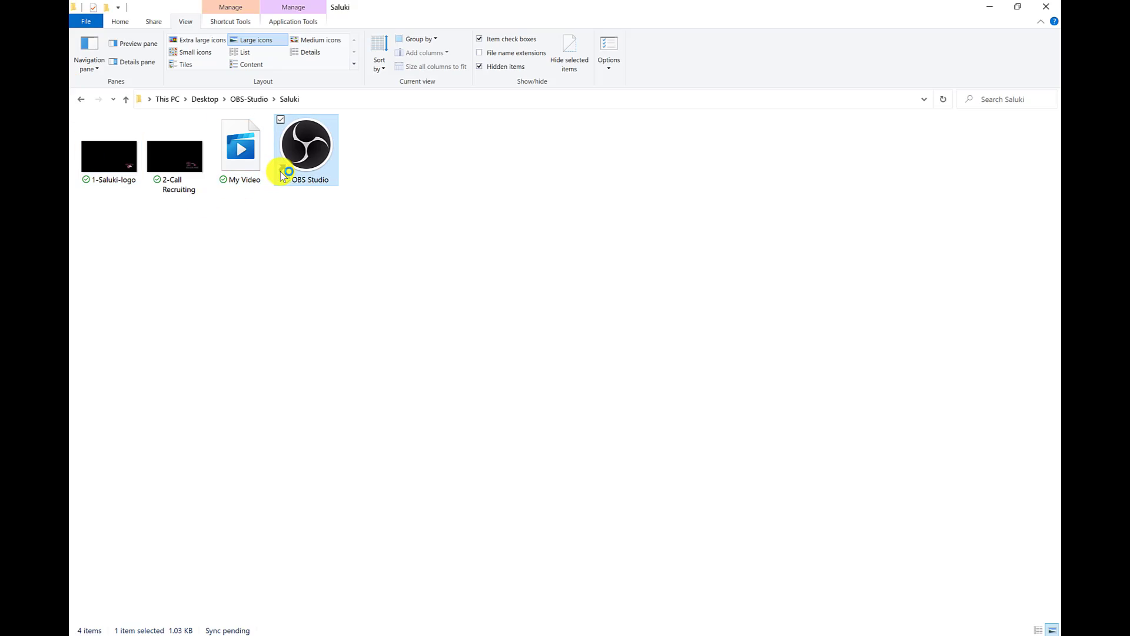